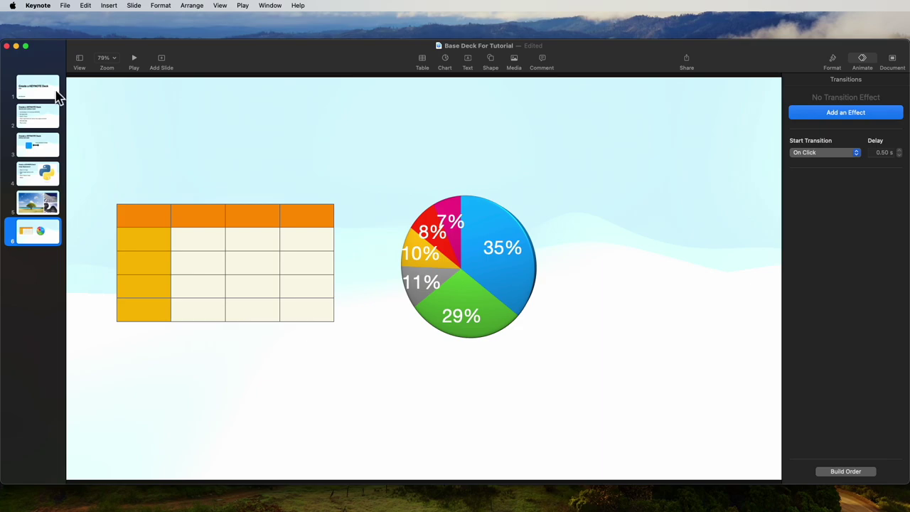
- Add a Move In build-in effect to the title on slide 1
left_click(34, 95)
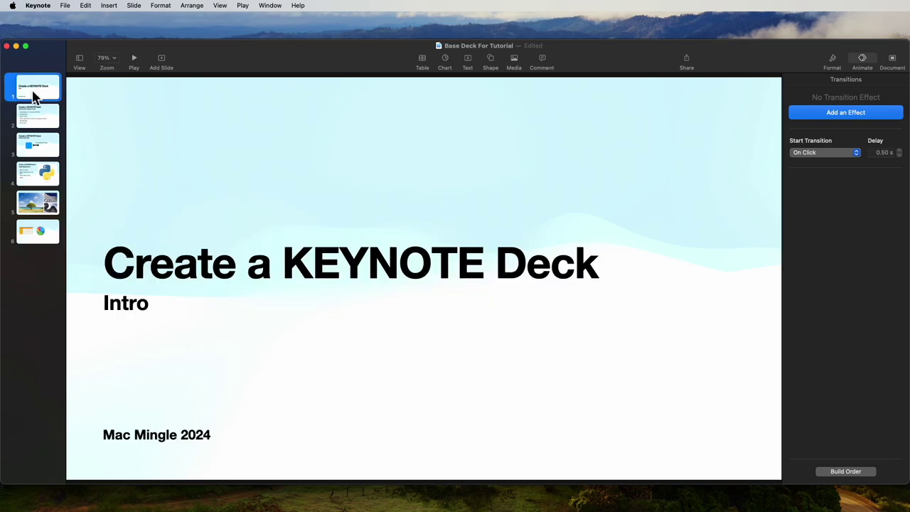
left_click(371, 263)
left_click(132, 307)
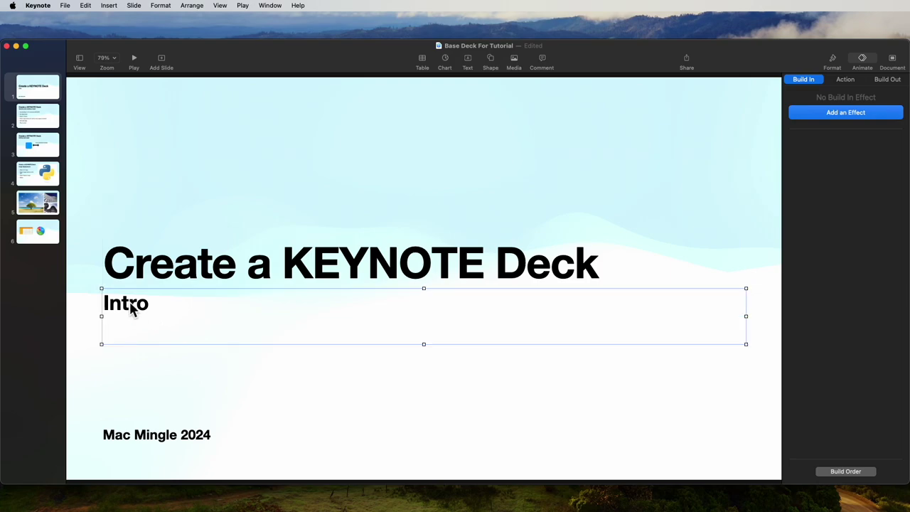
left_click(167, 439)
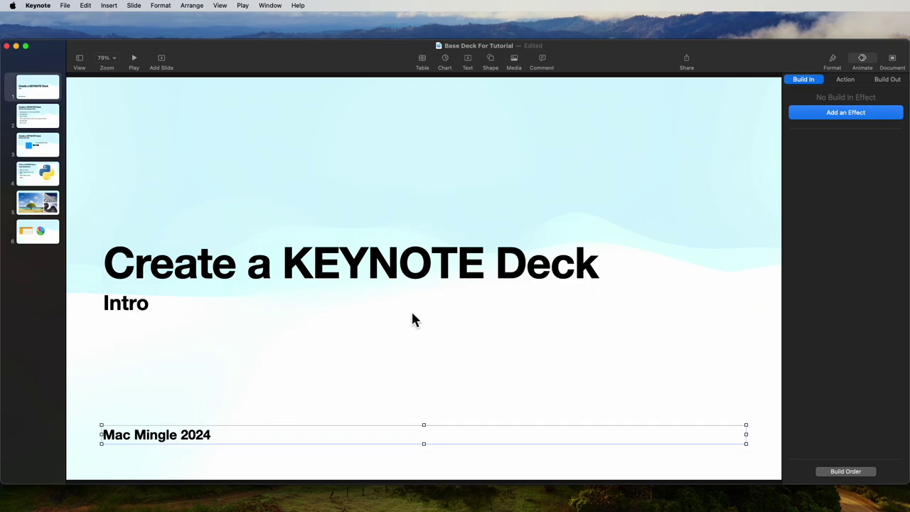
left_click(397, 268)
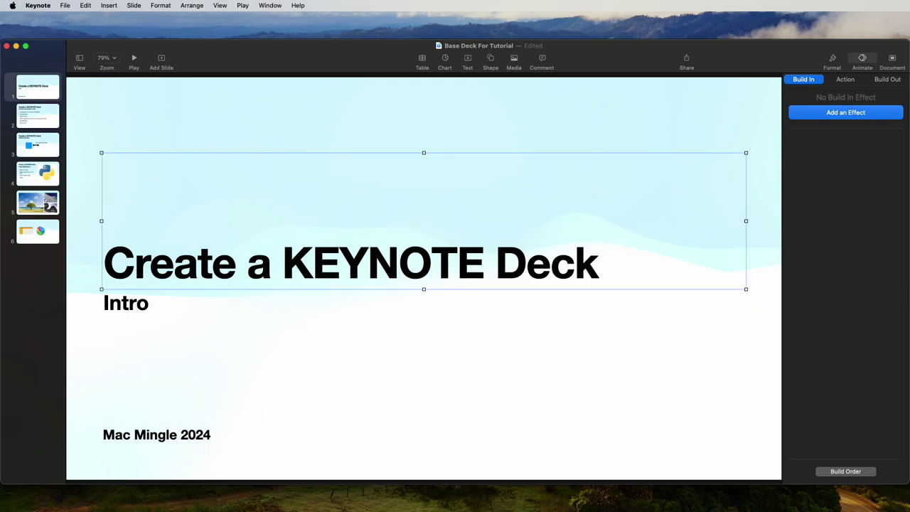
left_click(862, 63)
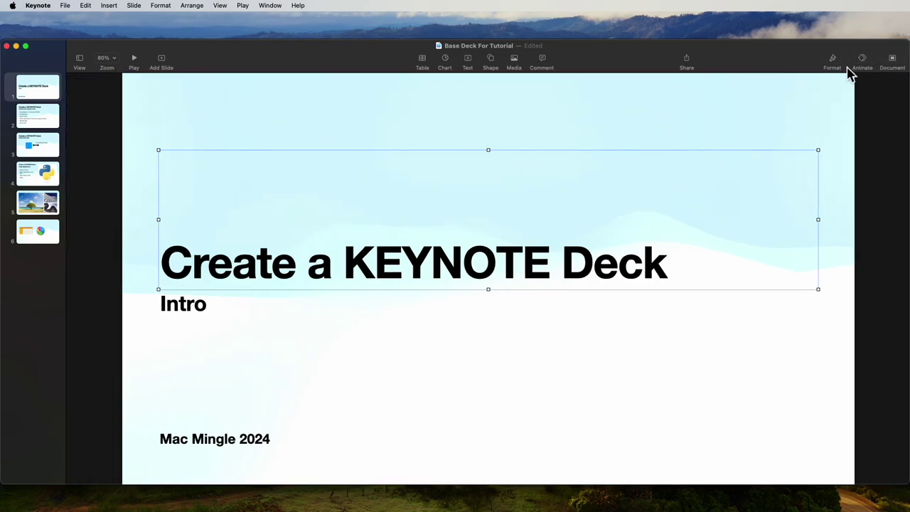
left_click(868, 64)
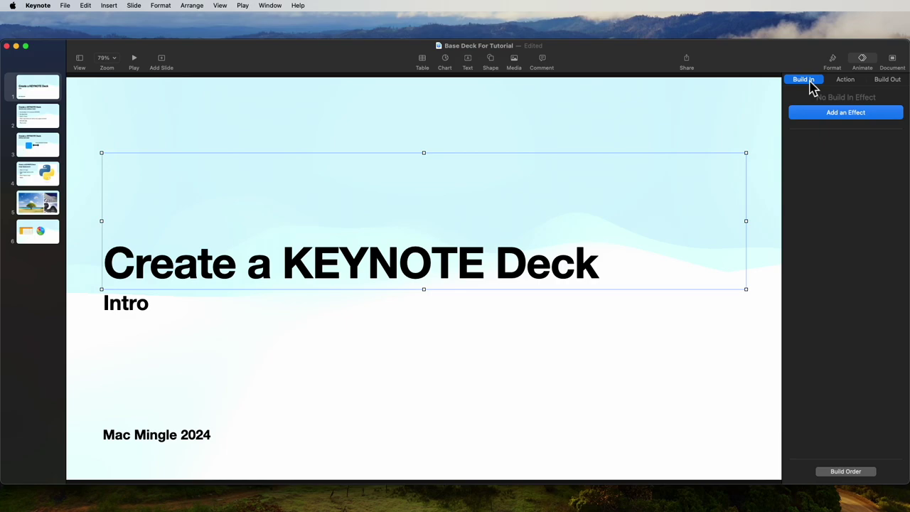
left_click(833, 118)
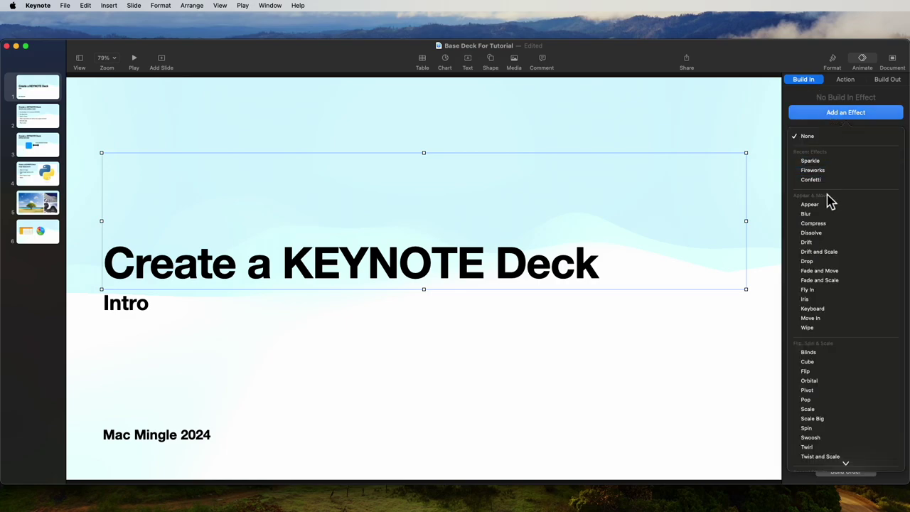
left_click(810, 319)
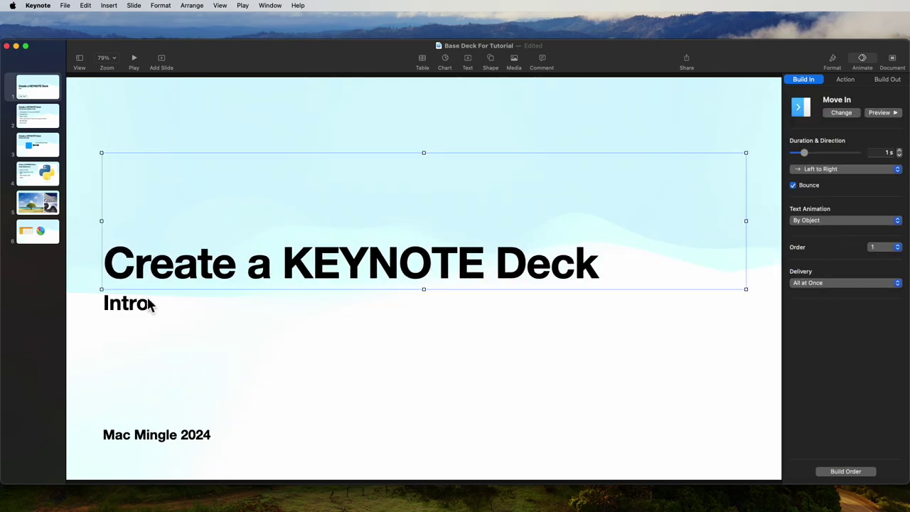
- Add a Move In build-in effect to the "Intro" subtitle and set its direction to Right to Left
left_click(124, 305)
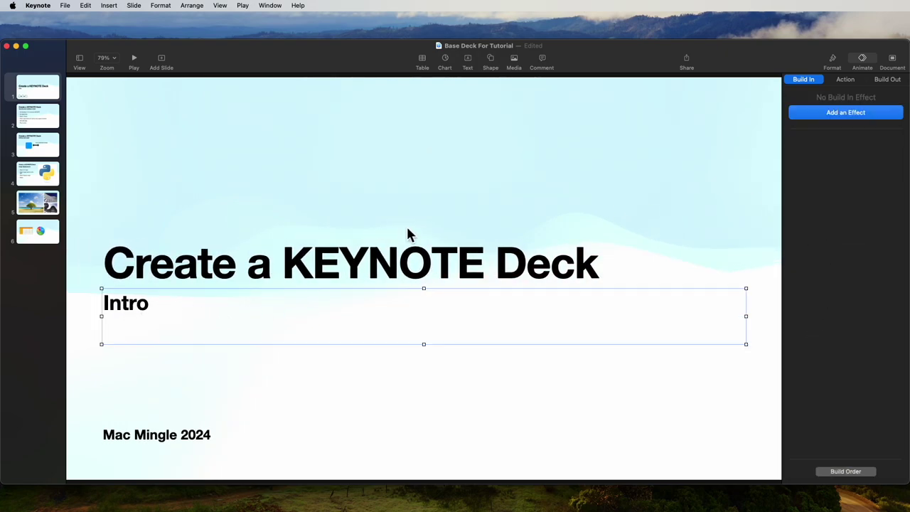
left_click(842, 113)
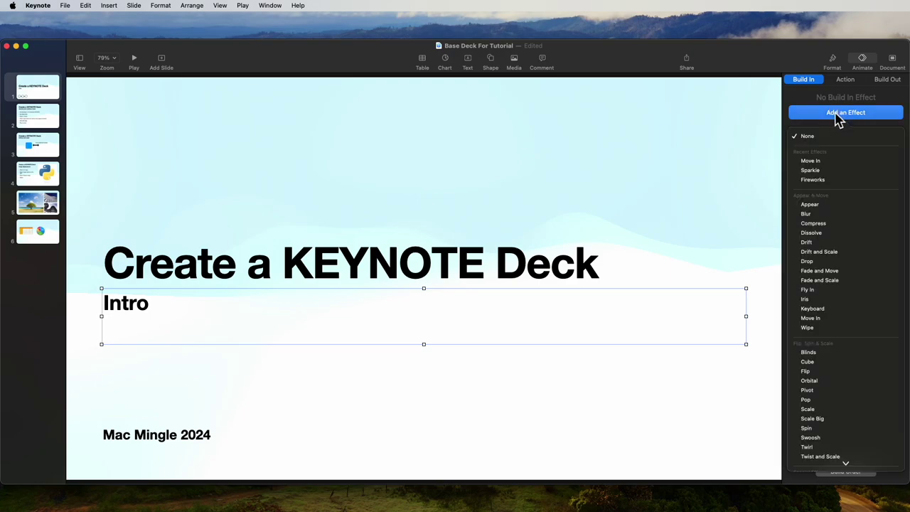
left_click(814, 319)
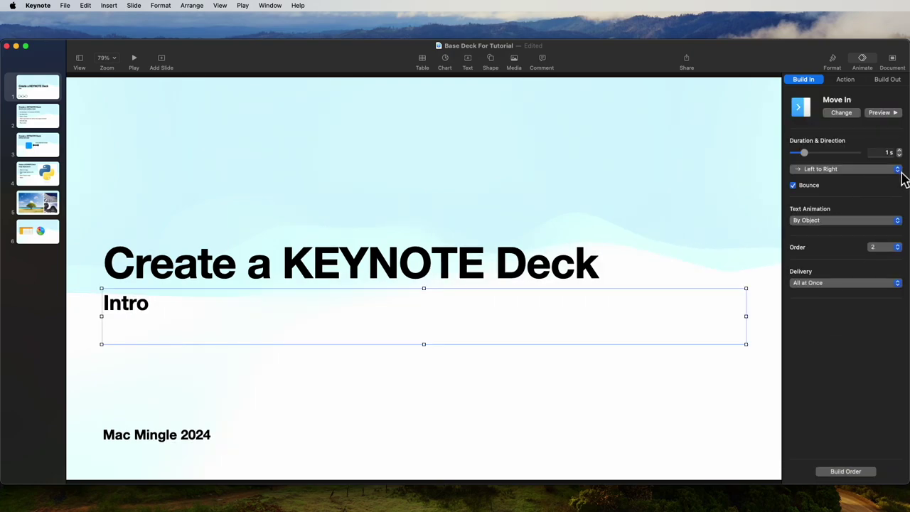
left_click(898, 170)
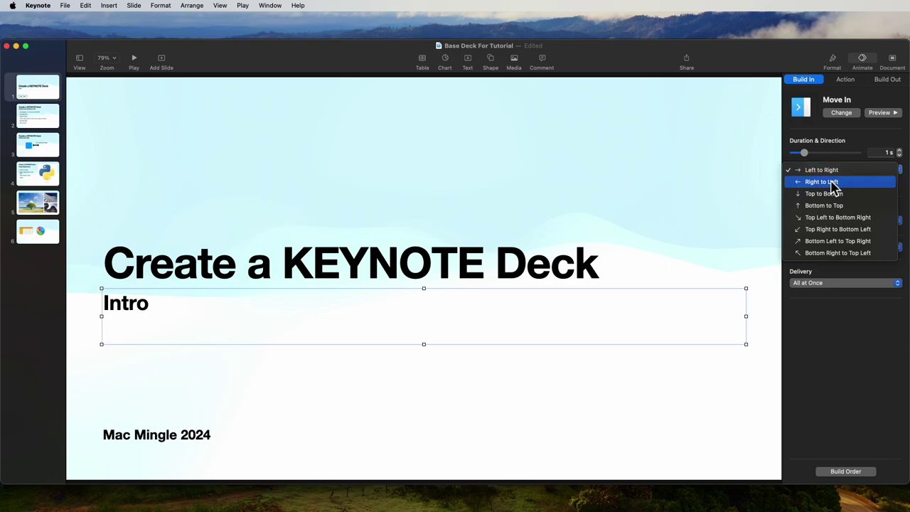
left_click(831, 183)
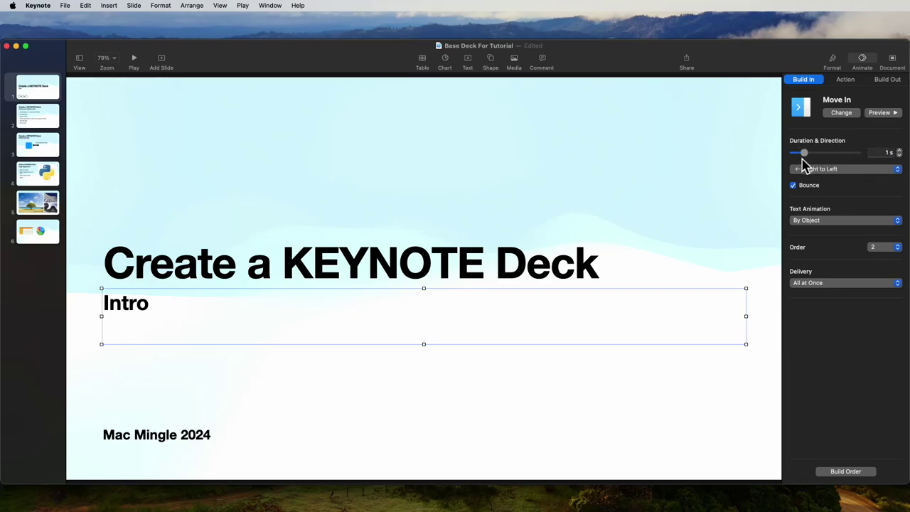
- Set the duration of the "Intro" subtitle's Move In effect to 1.75 s and preview it
left_click(248, 268)
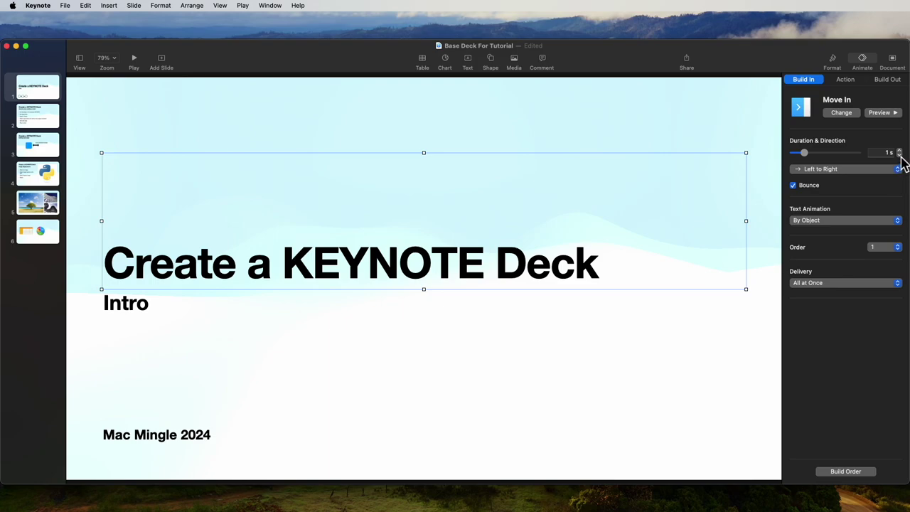
key("Tab")
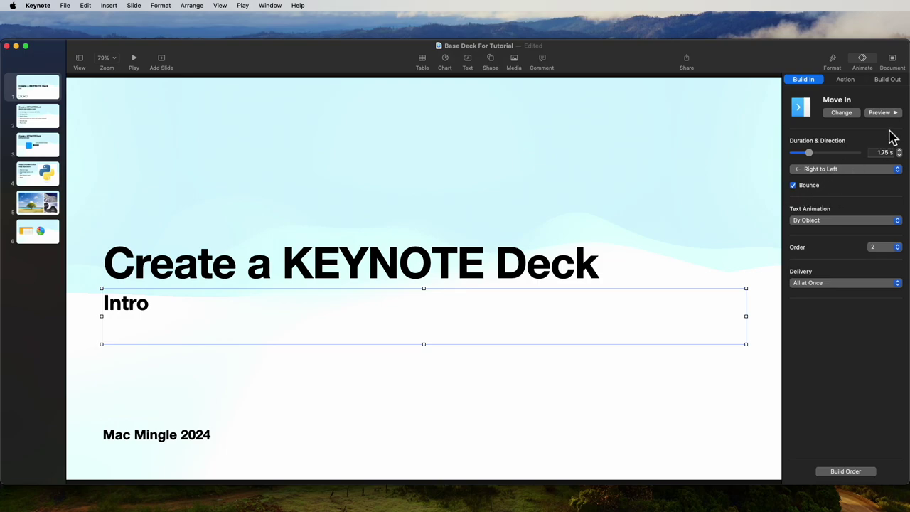
left_click(881, 113)
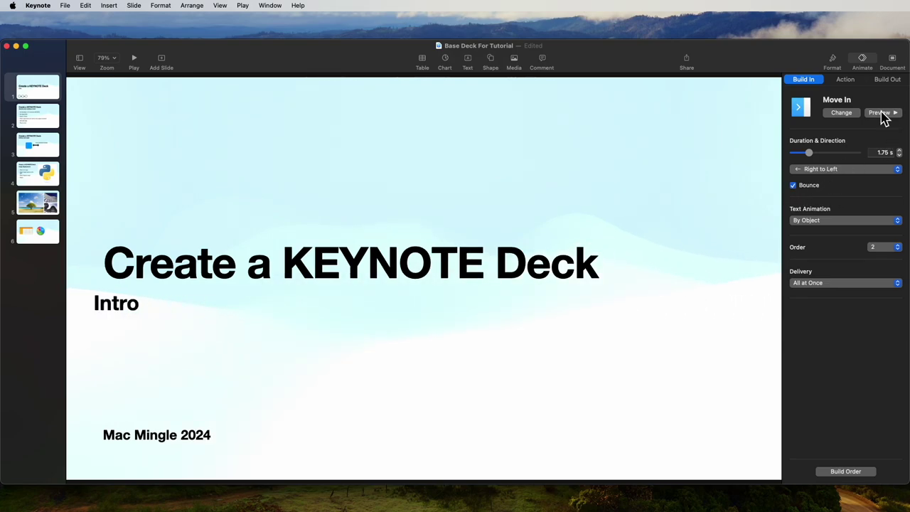
- Turn off Bounce for the title's Move In effect, previewing the animation before and after the change
left_click(538, 276)
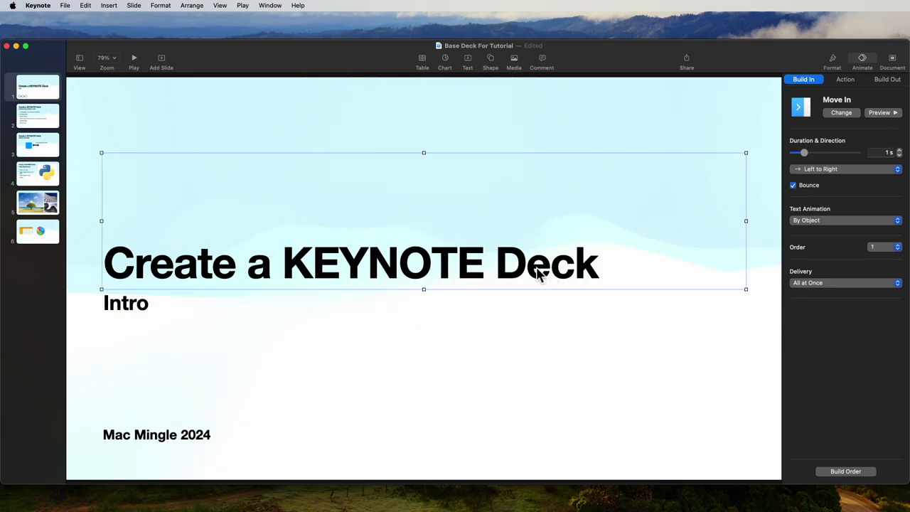
left_click(880, 116)
left_click(796, 188)
left_click(886, 116)
- Add a Bounce action effect to the slide title
left_click(846, 80)
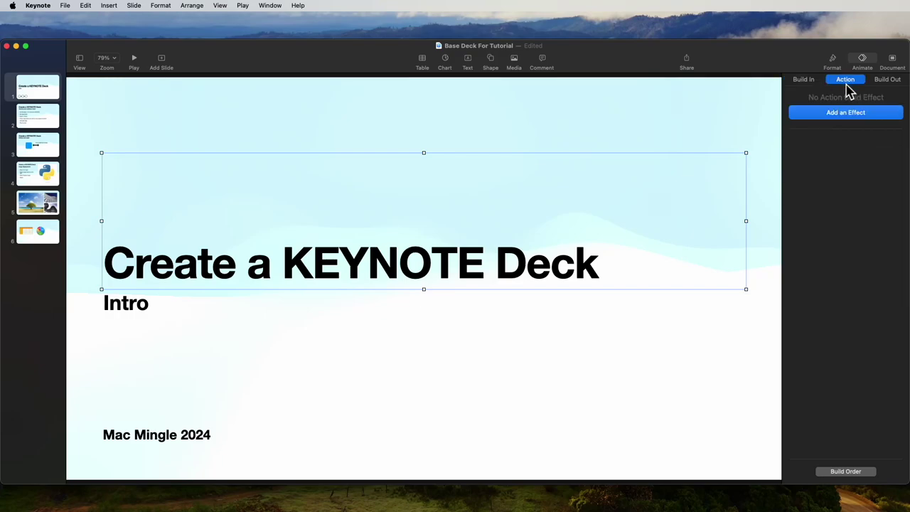
left_click(847, 118)
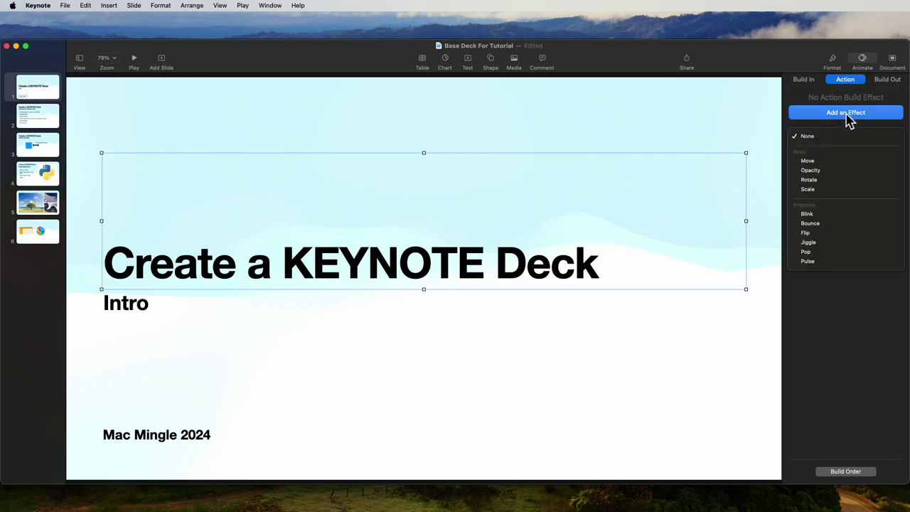
left_click(819, 225)
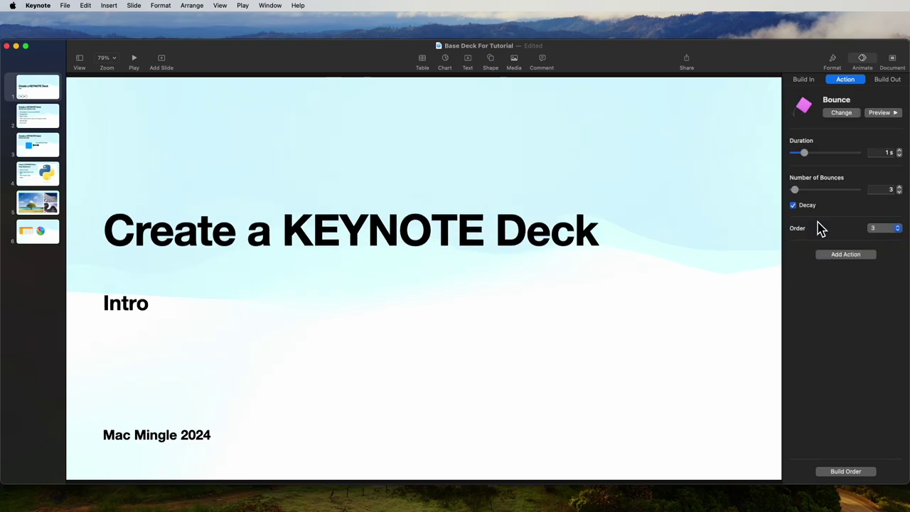
- Add a Bounce action effect to the "Intro" subtitle
left_click(130, 311)
left_click(848, 116)
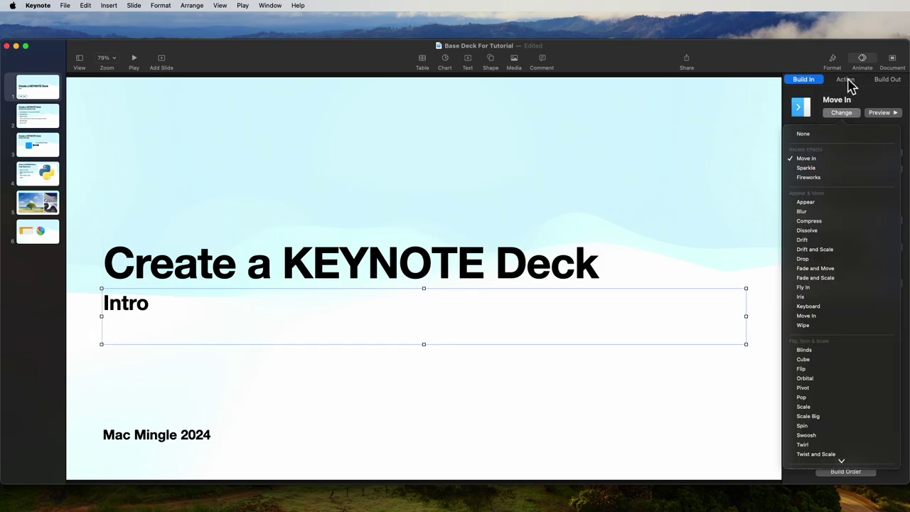
left_click(845, 82)
left_click(846, 114)
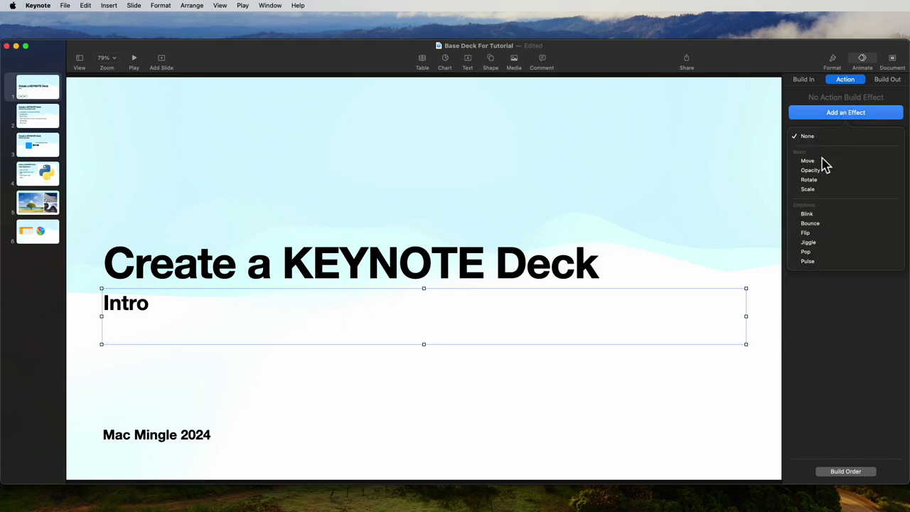
left_click(811, 223)
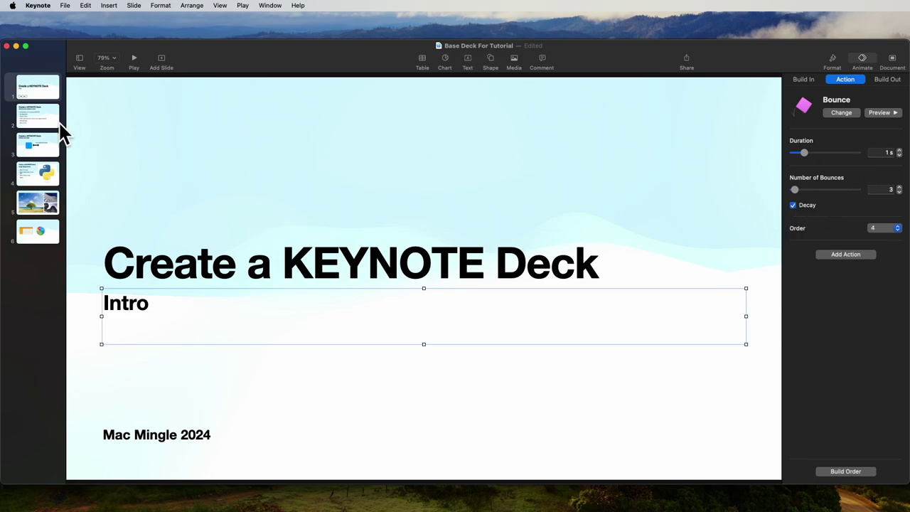
- Play the slideshow from slide 1 to check its animations, and return to editing
left_click(41, 96)
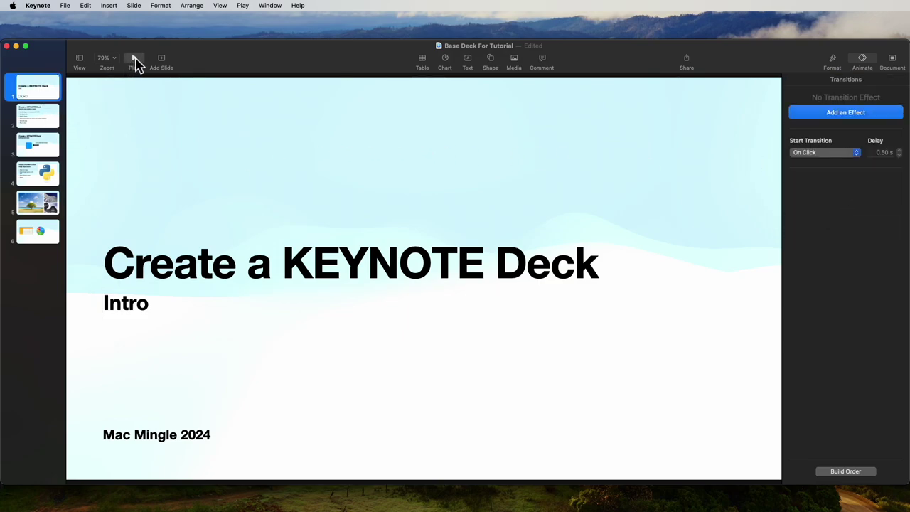
left_click(134, 61)
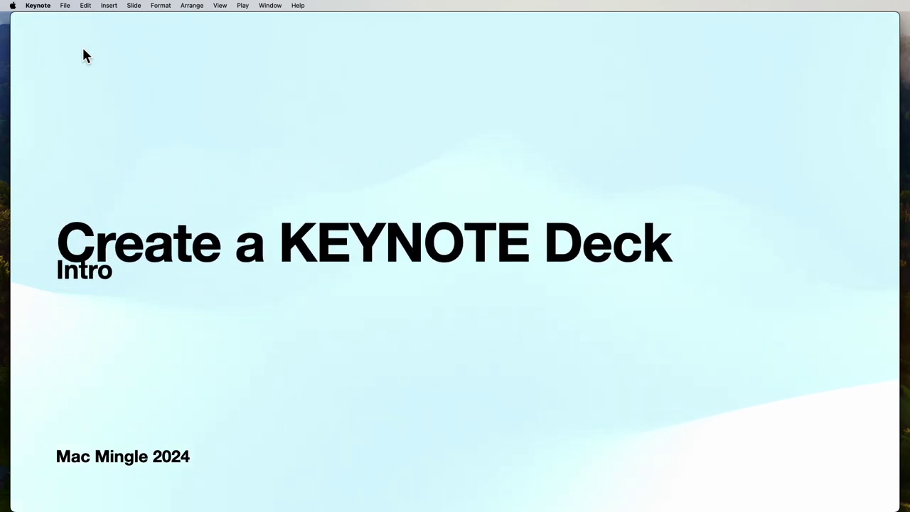
key("Escape")
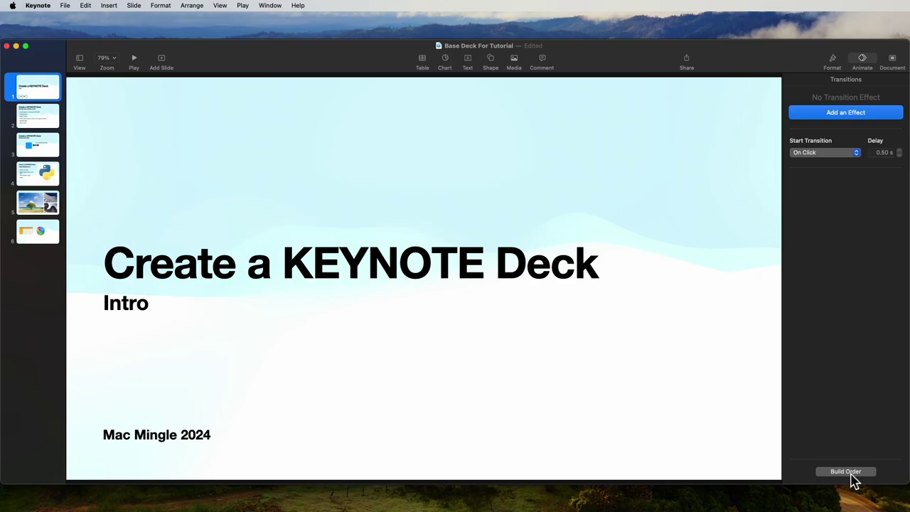
- Show the slide's build order and set the "Intro" Move In build to start With Build 1
left_click(852, 473)
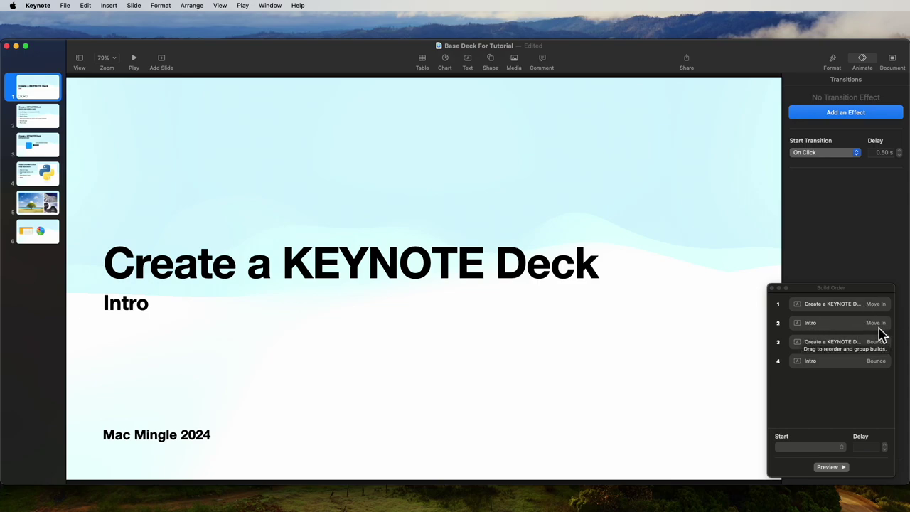
left_click(833, 329)
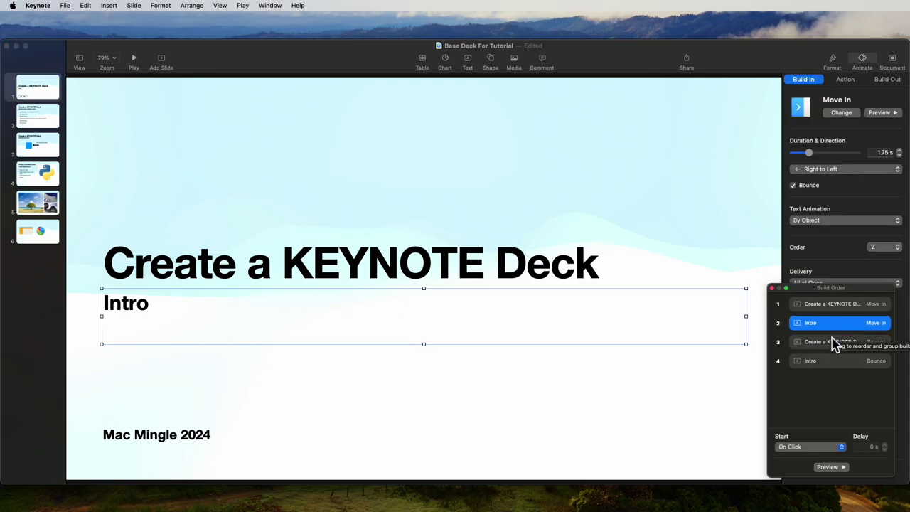
left_click(843, 448)
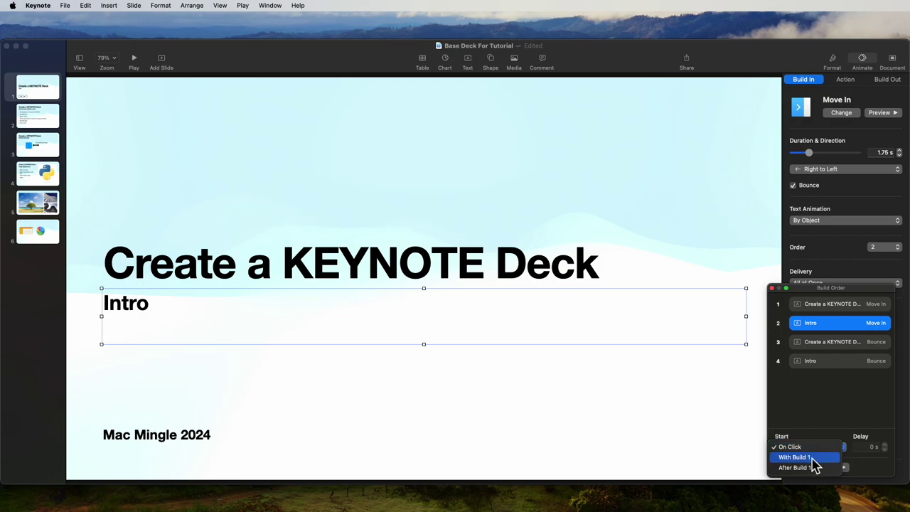
left_click(812, 458)
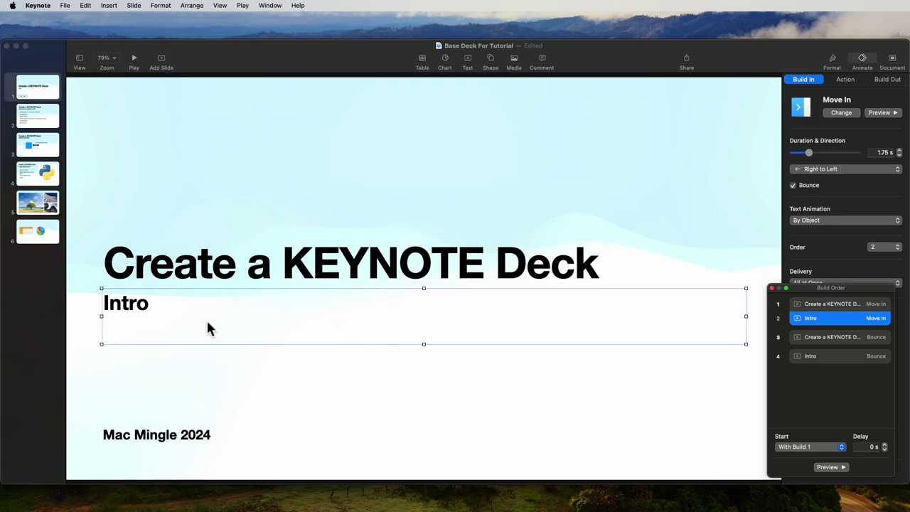
- Set the title's Bounce build to start After Build 2
left_click(831, 338)
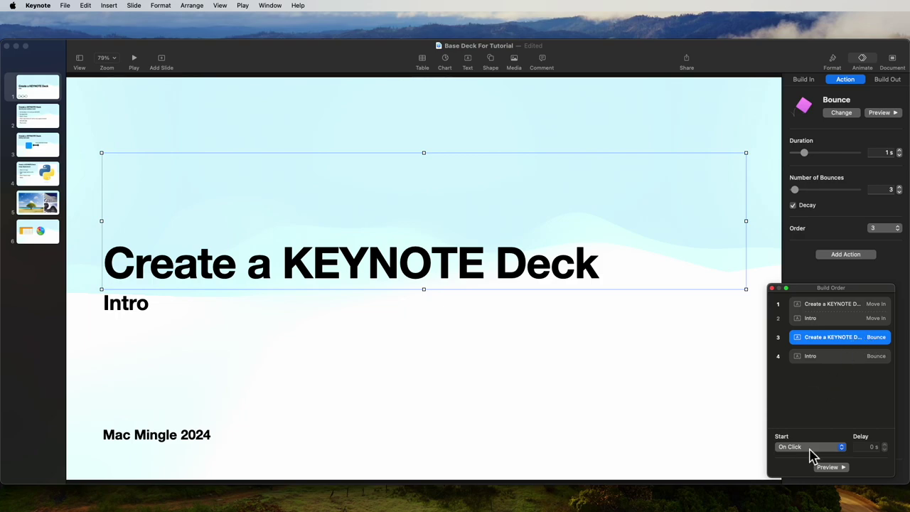
left_click(841, 447)
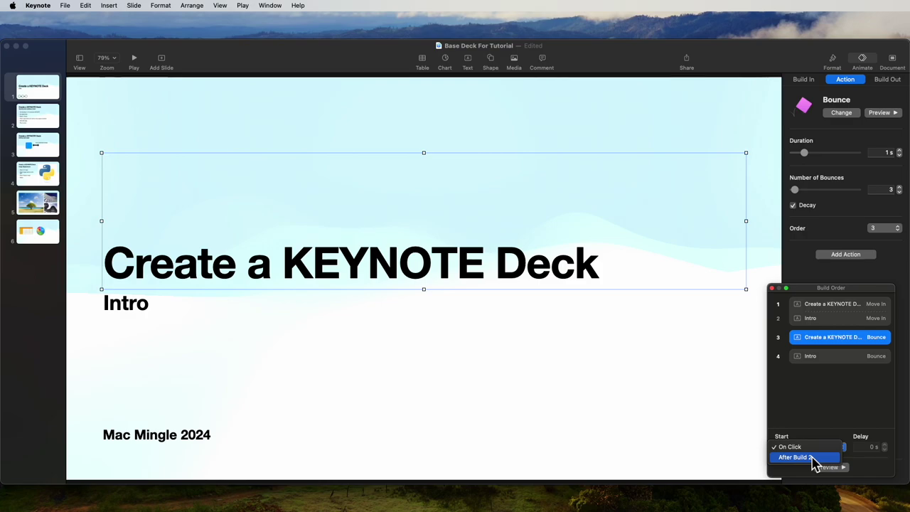
left_click(813, 459)
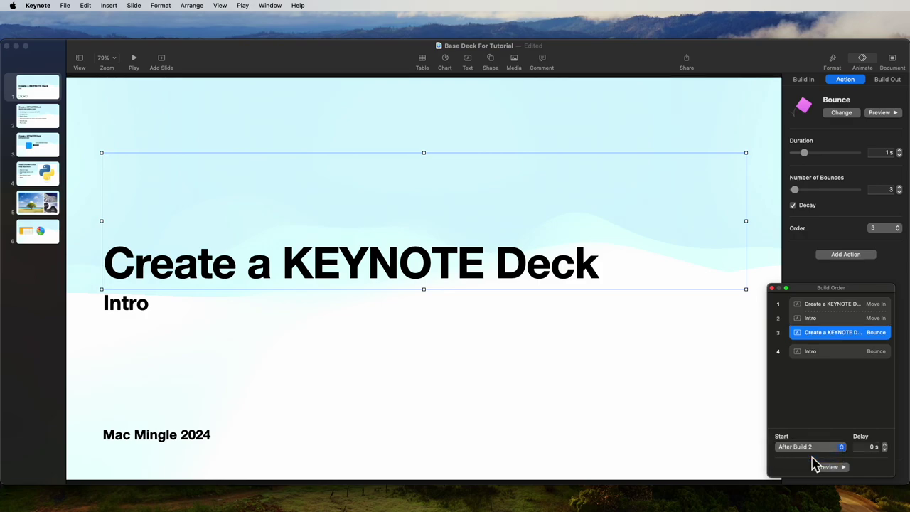
- Set the "Intro" subtitle's Bounce build to start With Build 3
left_click(885, 359)
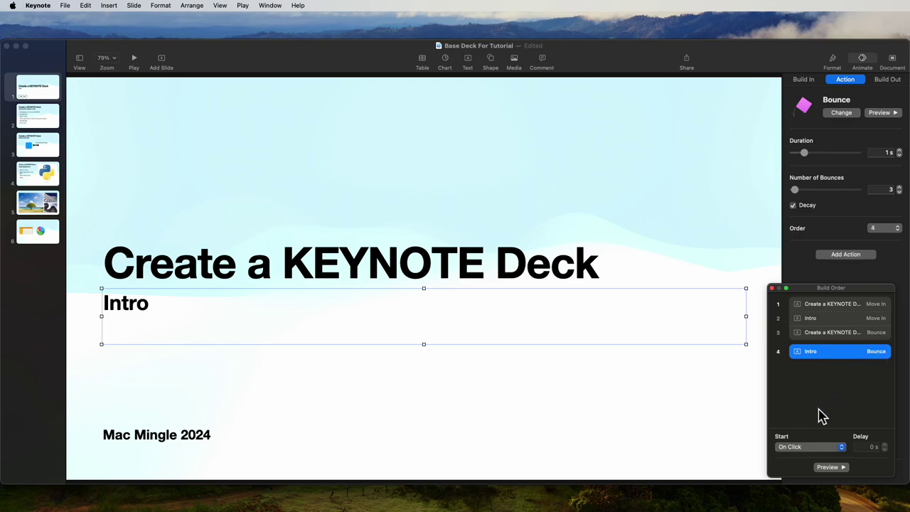
left_click(841, 447)
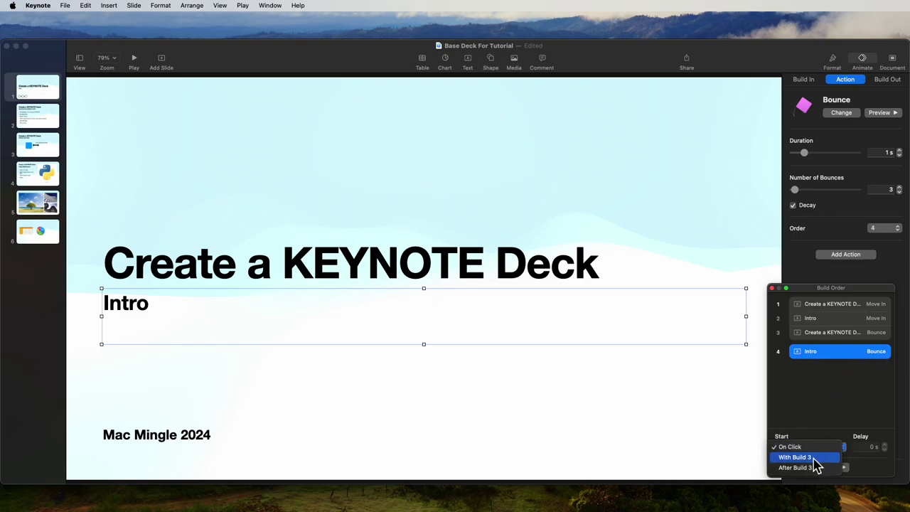
left_click(811, 457)
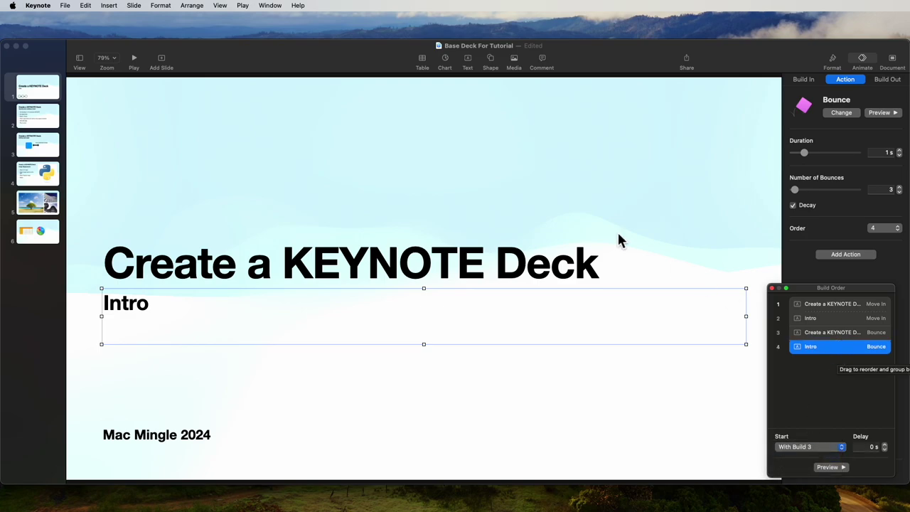
- Play the slideshow from slide 1 to check the Bounce timing, and return to editing
left_click(40, 91)
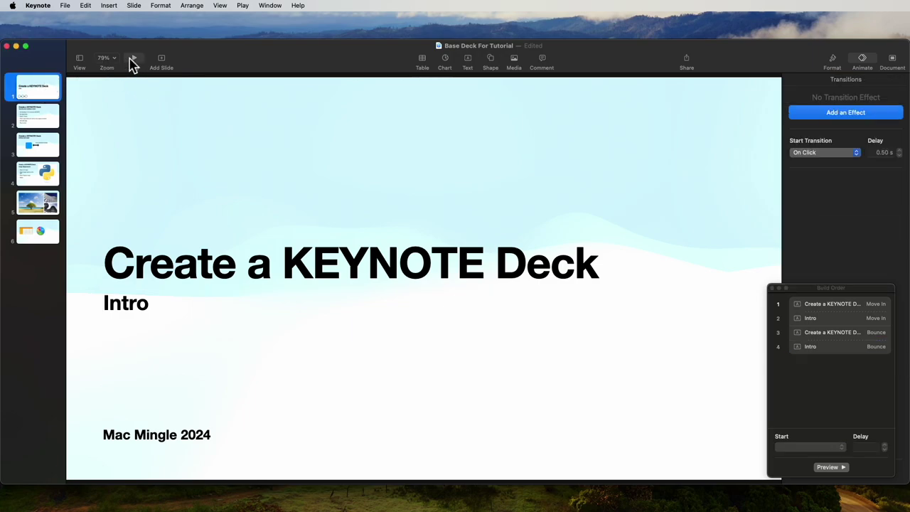
left_click(134, 60)
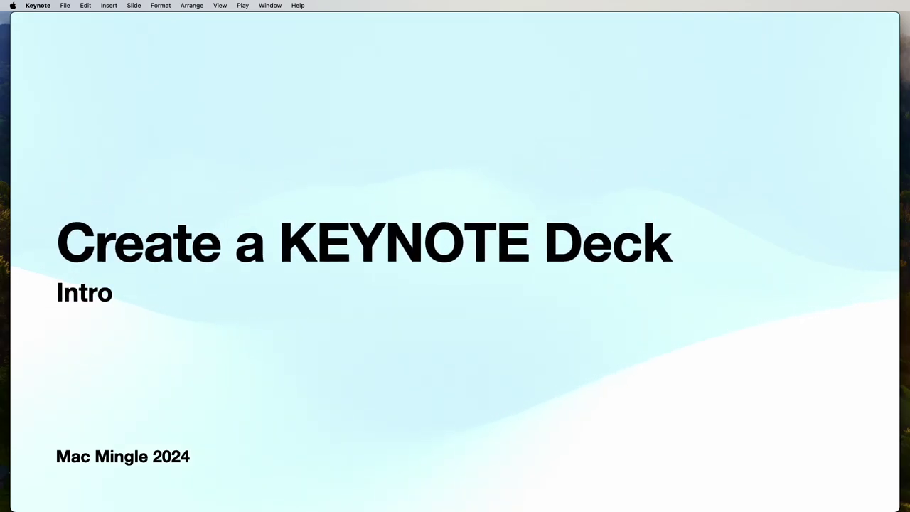
key("Escape")
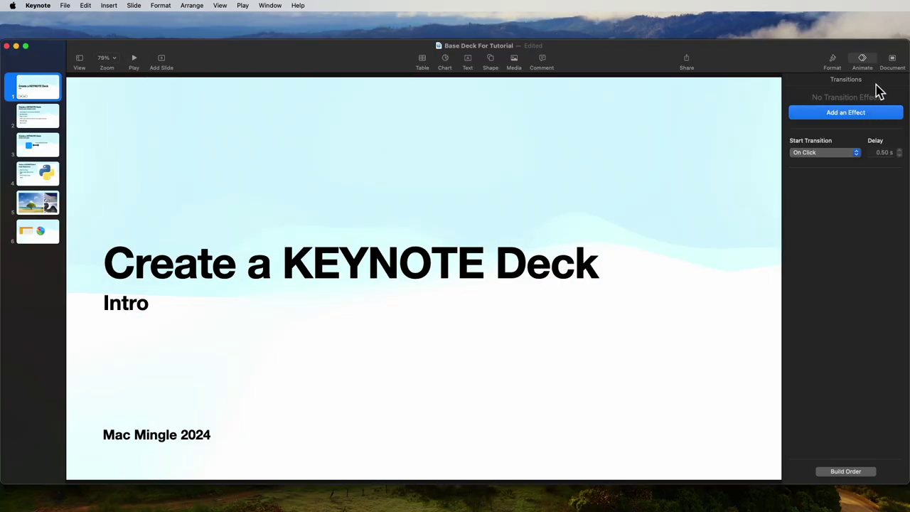
- Reopen the build order and set the title's Move In build to start After Transition
left_click(210, 277)
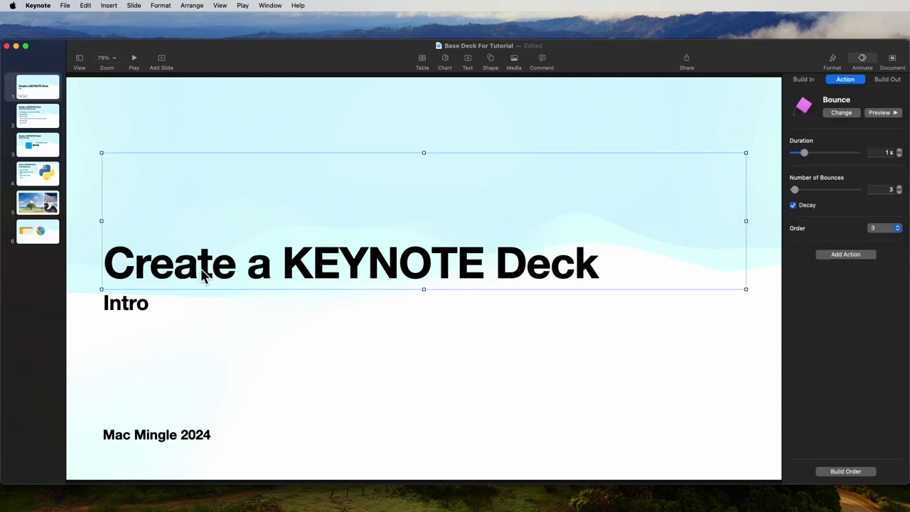
left_click(145, 305)
left_click(234, 282)
left_click(847, 472)
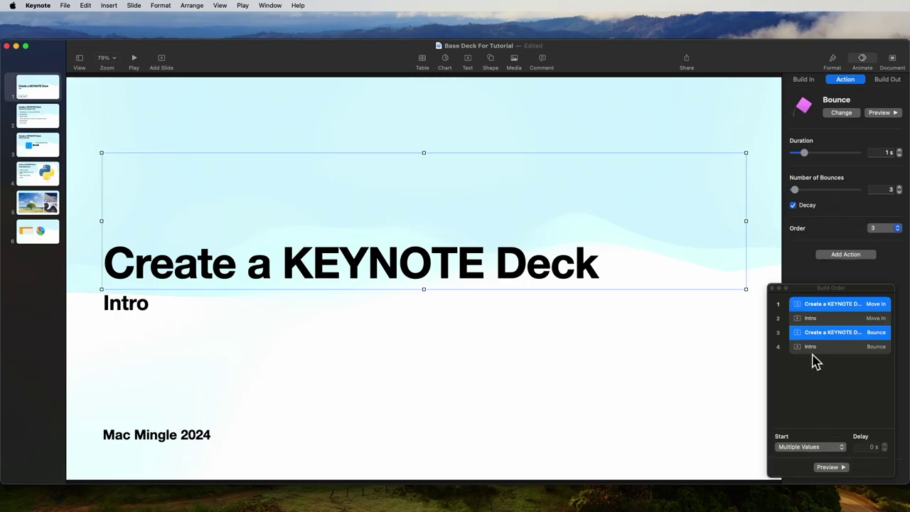
left_click(822, 312)
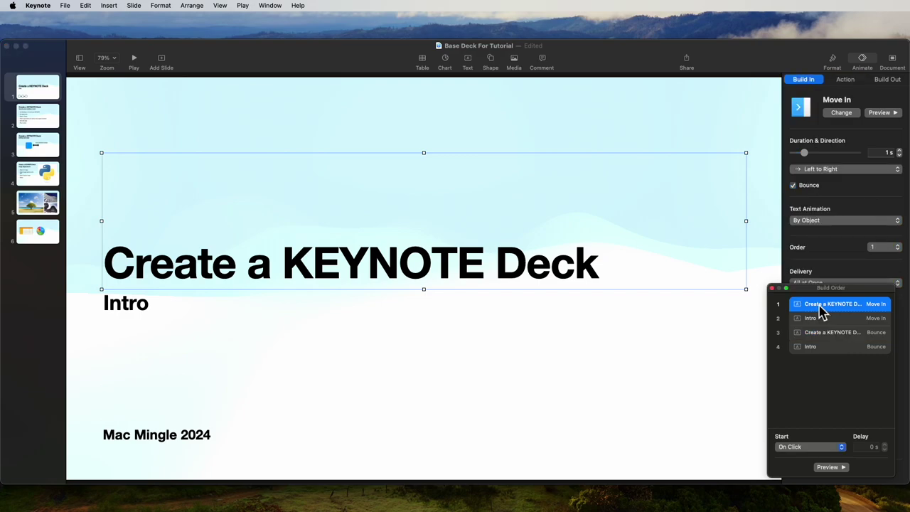
left_click(843, 447)
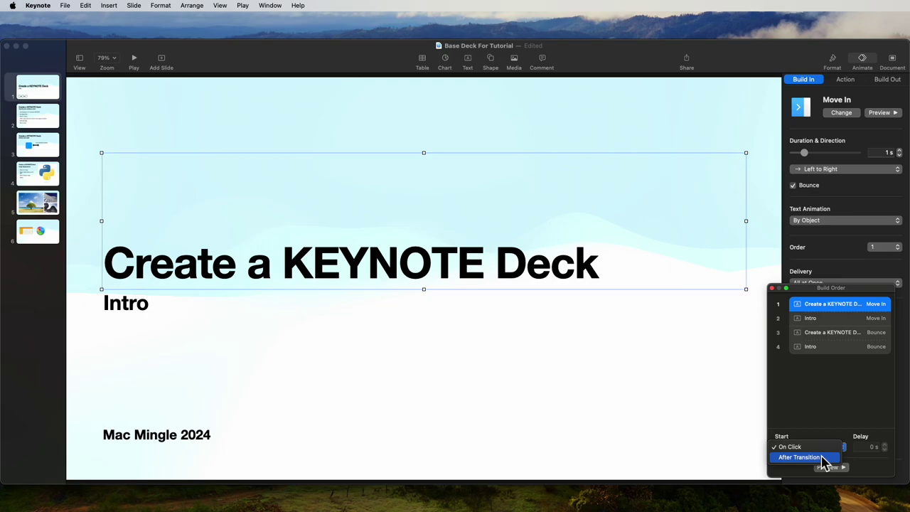
left_click(822, 458)
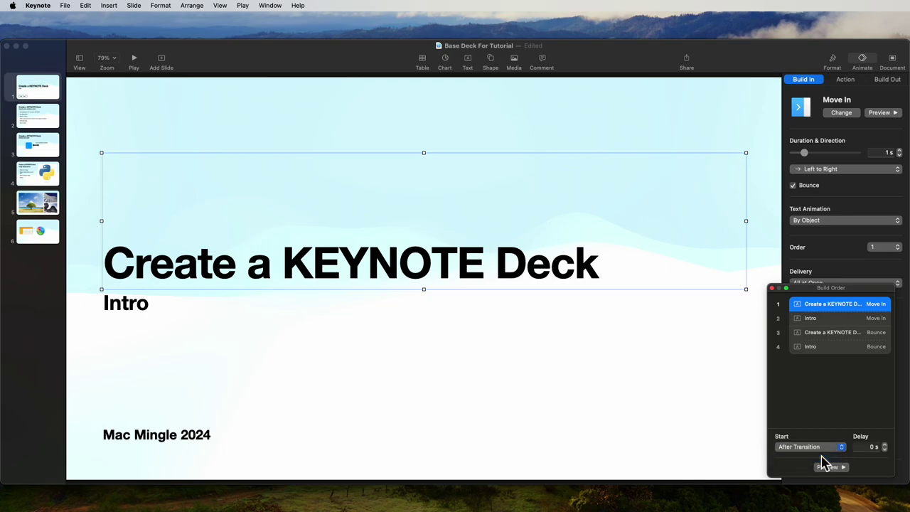
left_click(831, 420)
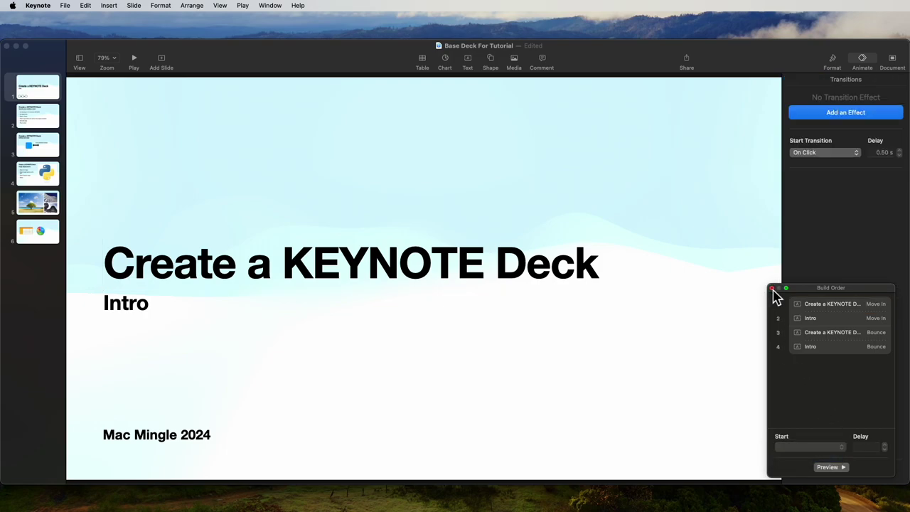
- Play slide 1 to check that all its builds run automatically, and return to editing
left_click(53, 89)
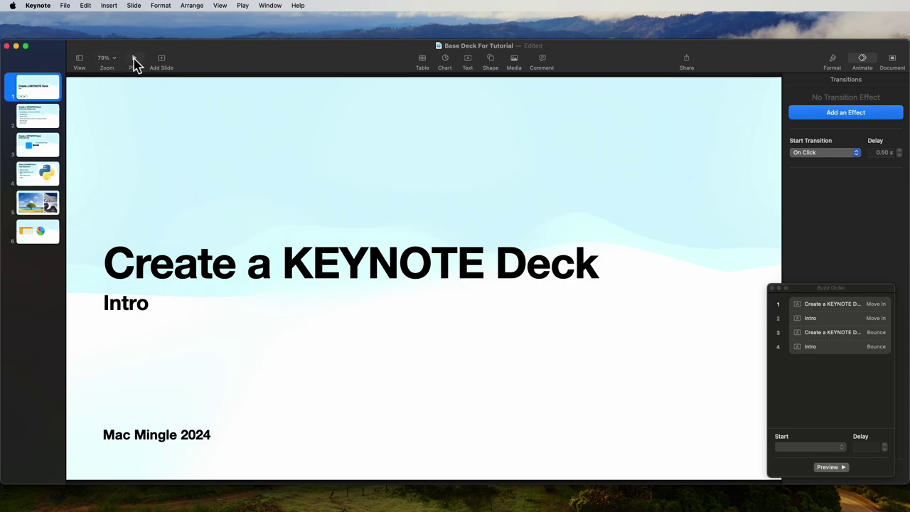
left_click(133, 62)
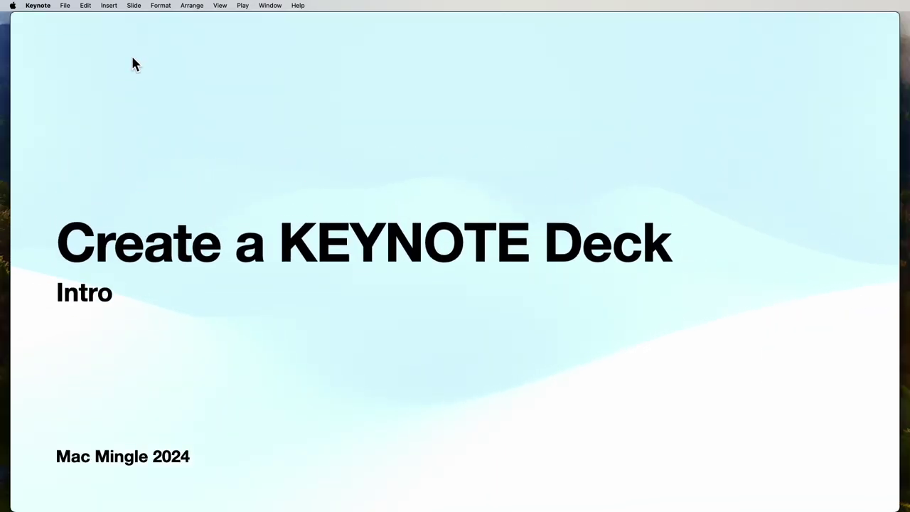
key("Escape")
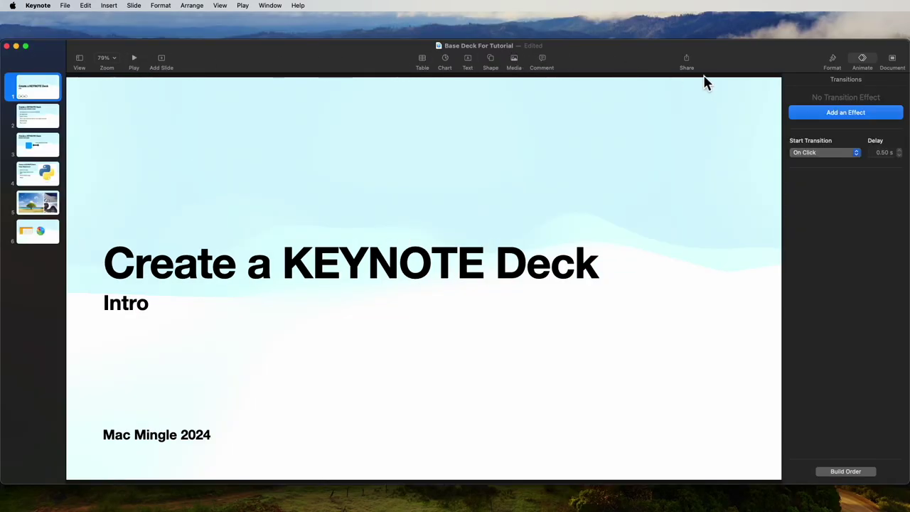
- Add a Crumble Build Out effect to both the title and the "Intro" subtitle, and change it to Confetti
left_click(309, 275)
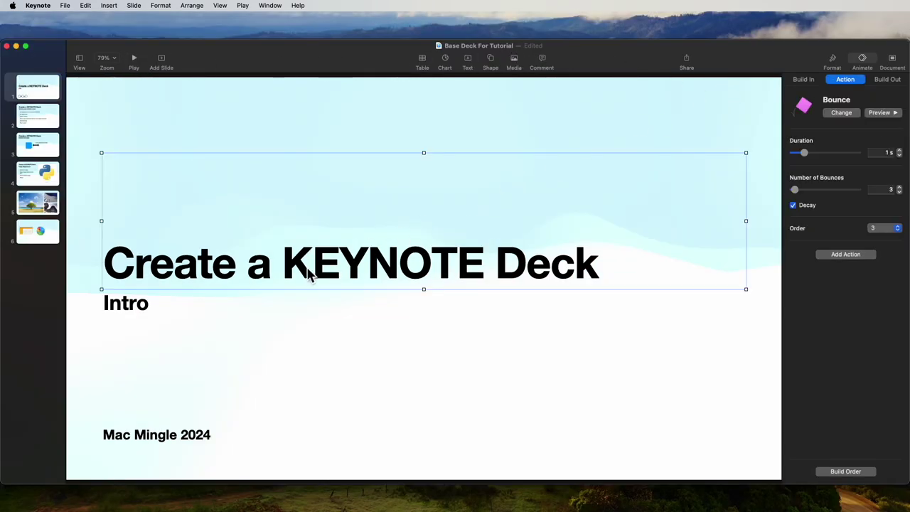
left_click(140, 315, "shift")
left_click(886, 84)
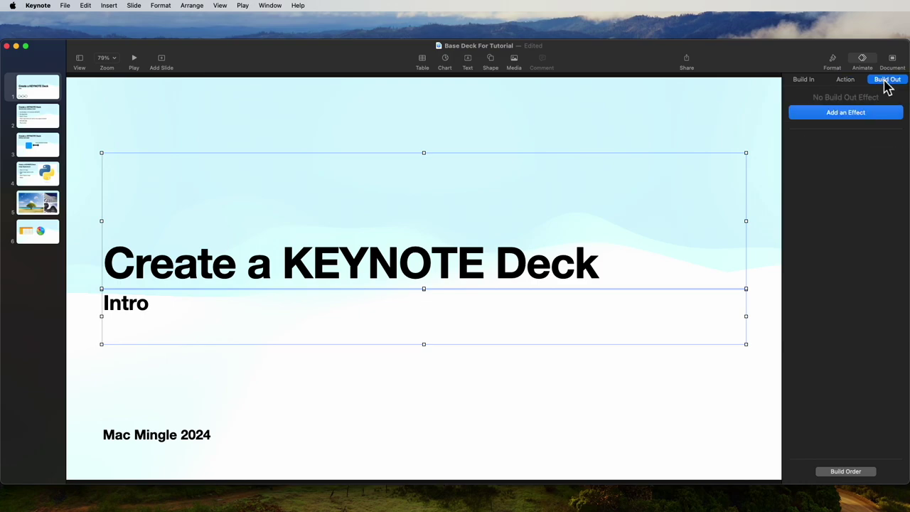
left_click(859, 115)
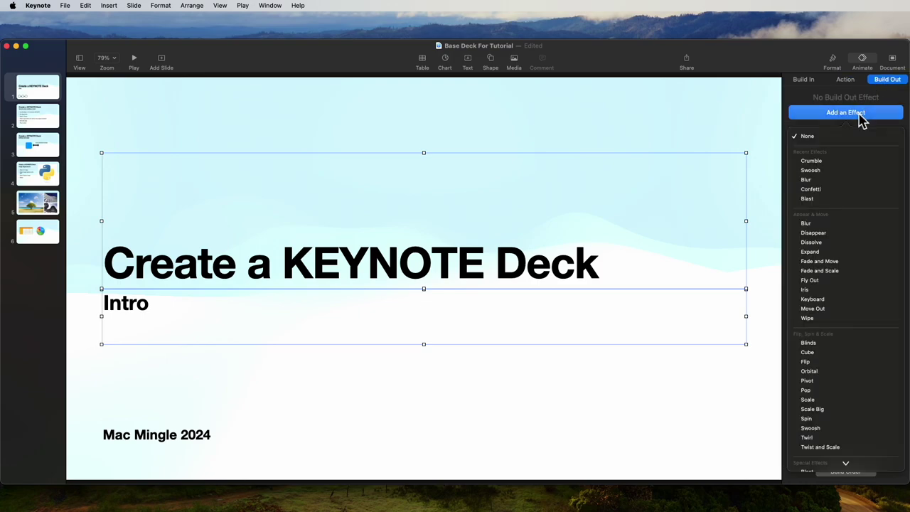
left_click(814, 162)
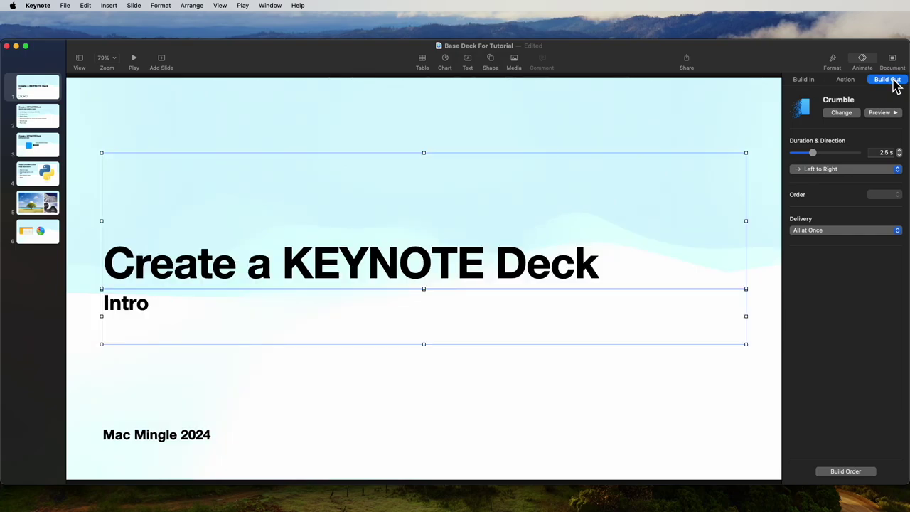
left_click(841, 113)
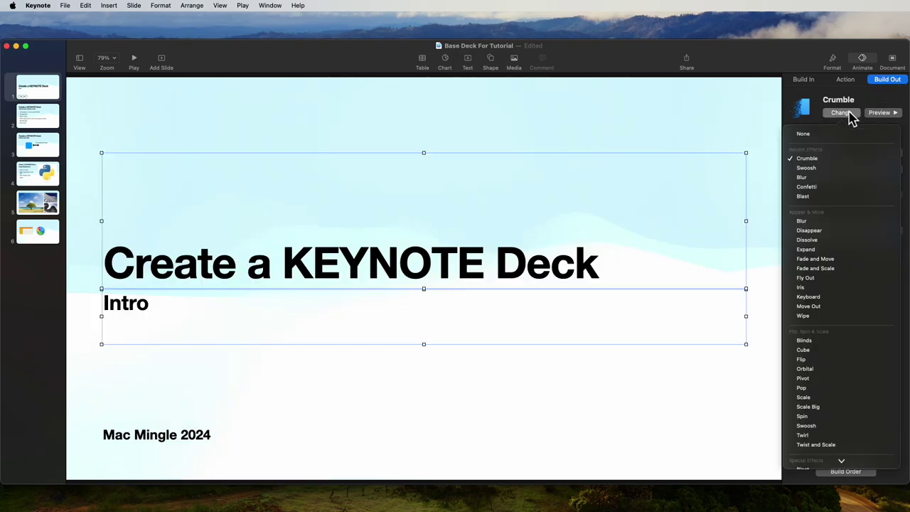
left_click(810, 187)
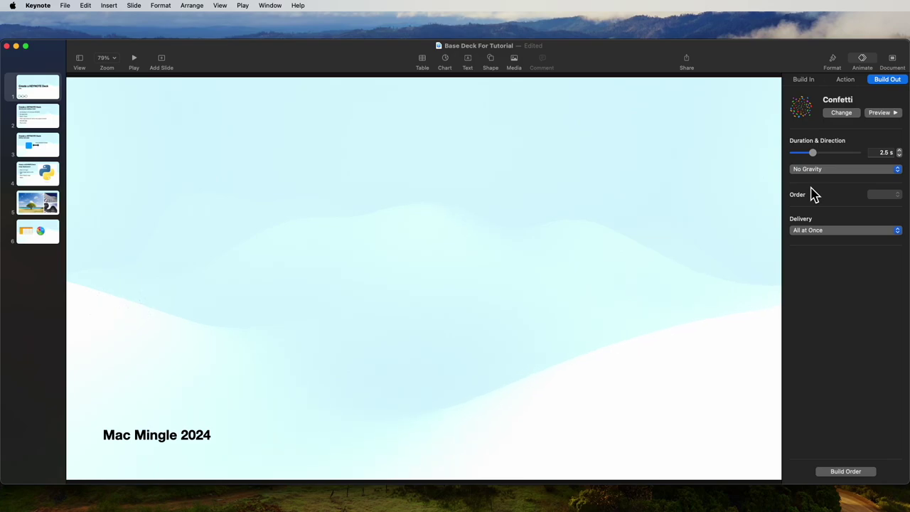
- Show the build order and set the "Intro" Confetti build to start With Build 5
left_click(845, 472)
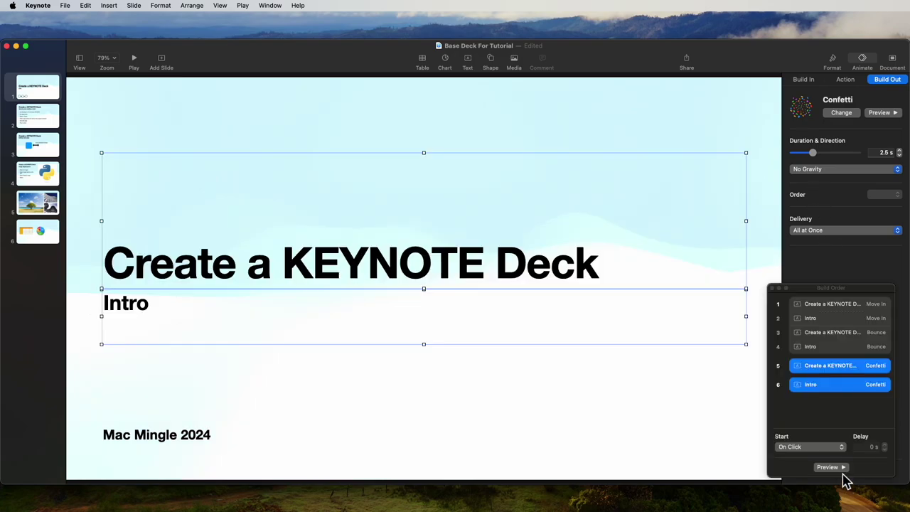
left_click(835, 388)
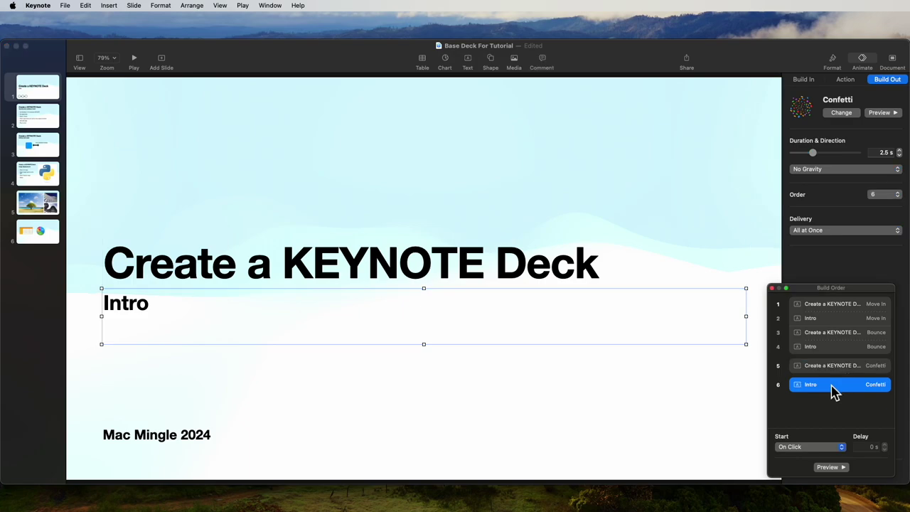
left_click(844, 451)
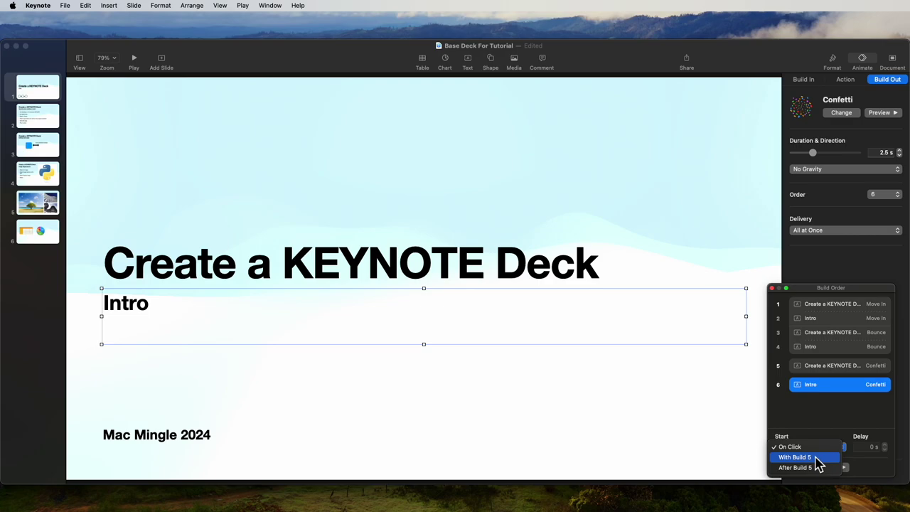
left_click(816, 459)
left_click(844, 370)
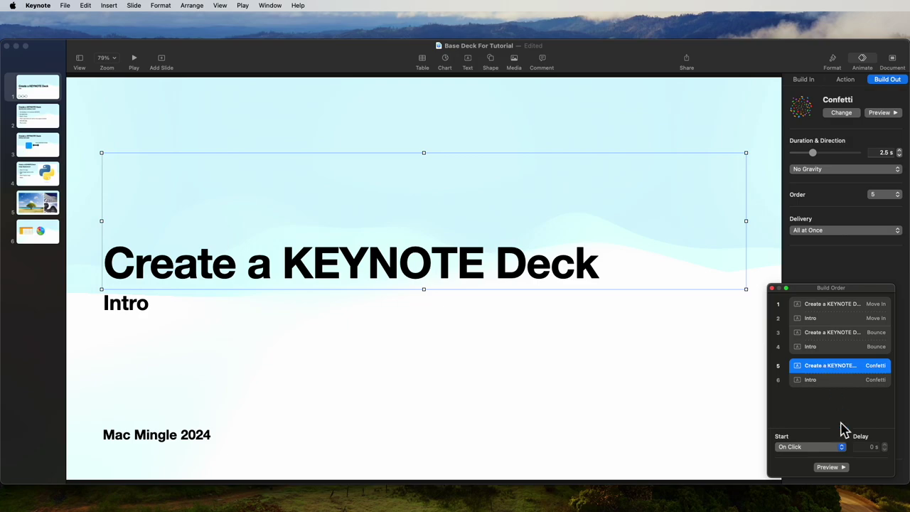
left_click(832, 382)
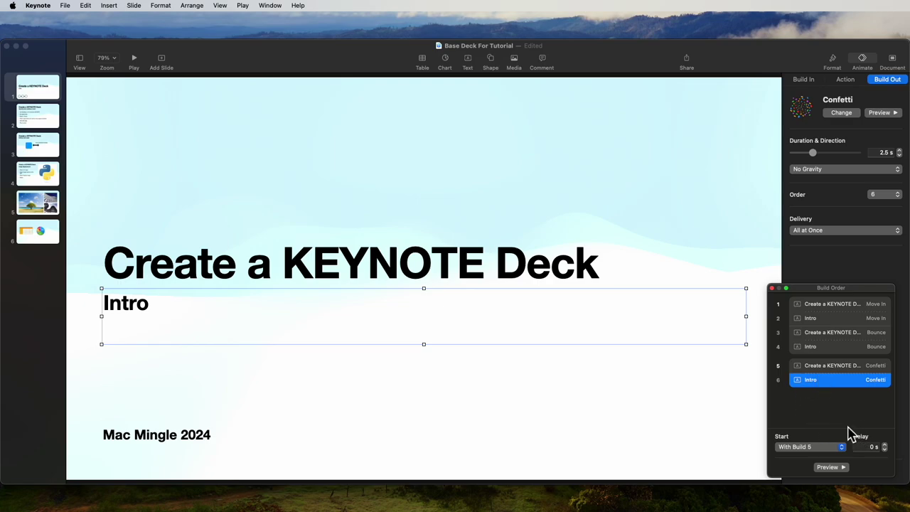
- Play the slideshow from slide 1 through the Confetti build-out to slide 2, and return to editing
left_click(48, 93)
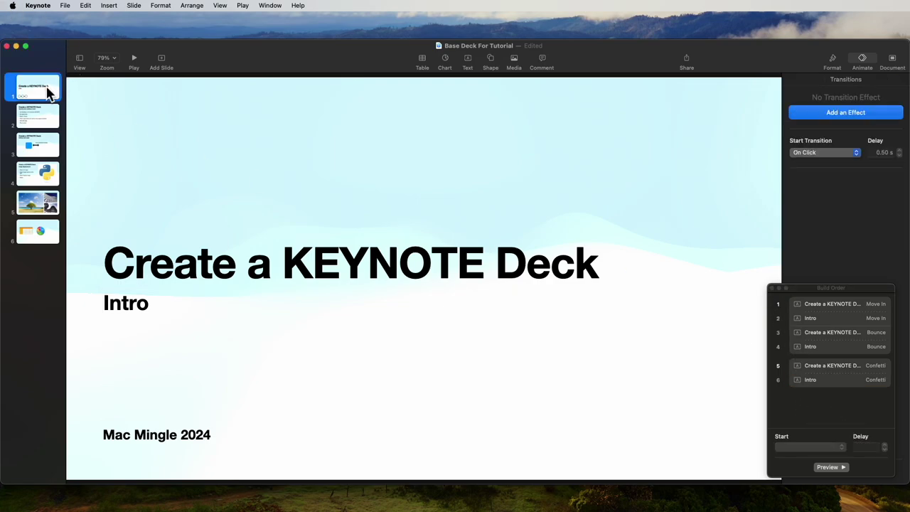
left_click(135, 63)
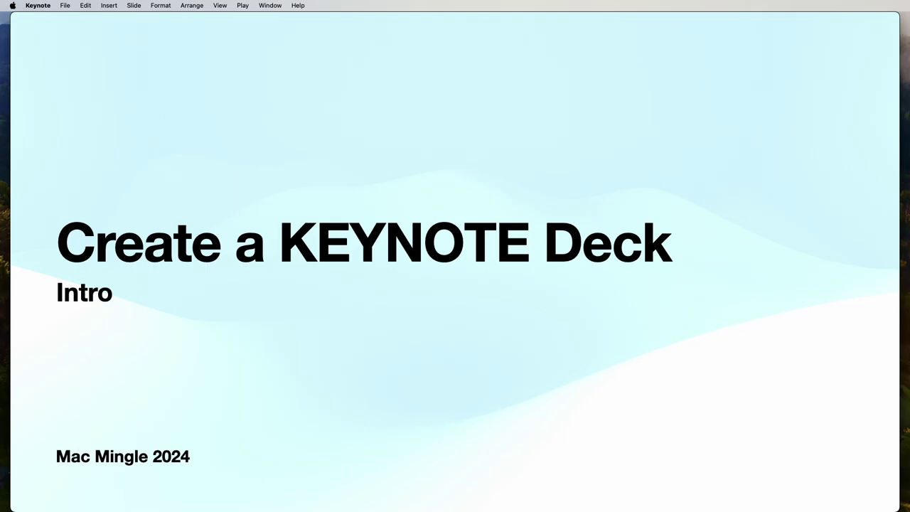
left_click(137, 62)
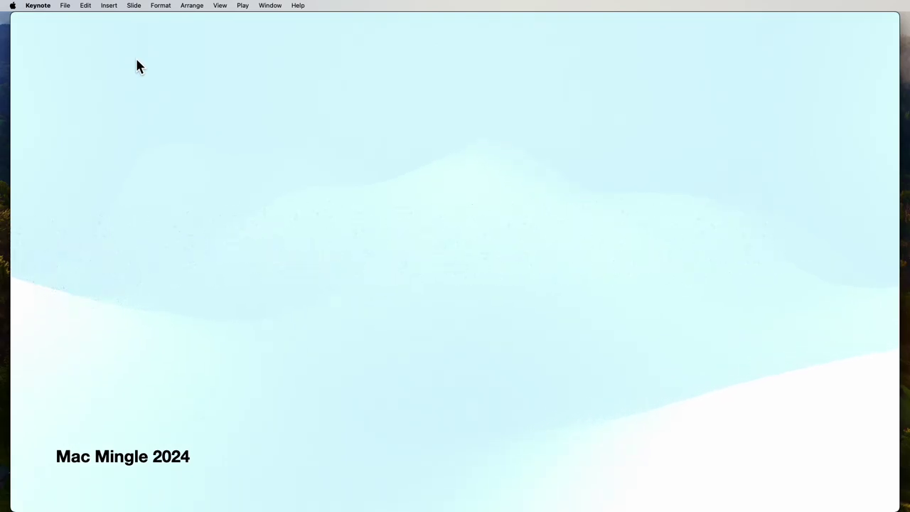
left_click(137, 69)
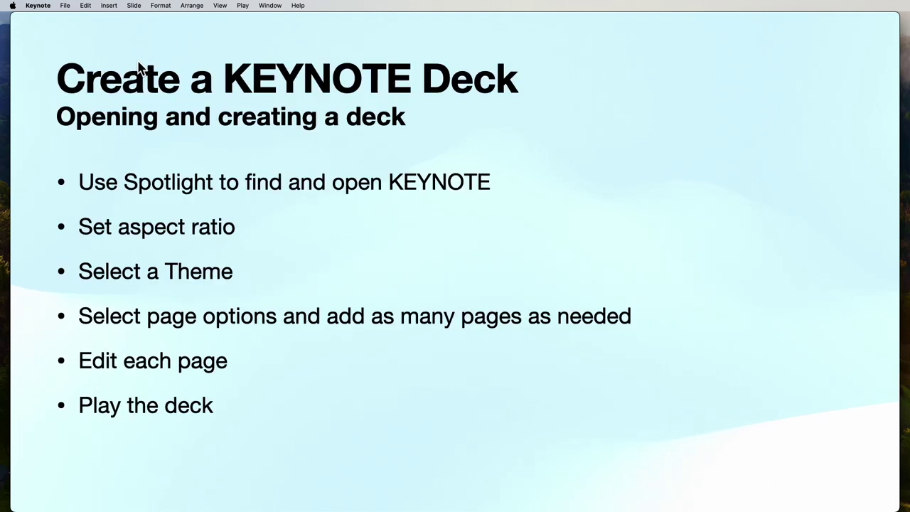
key("Escape")
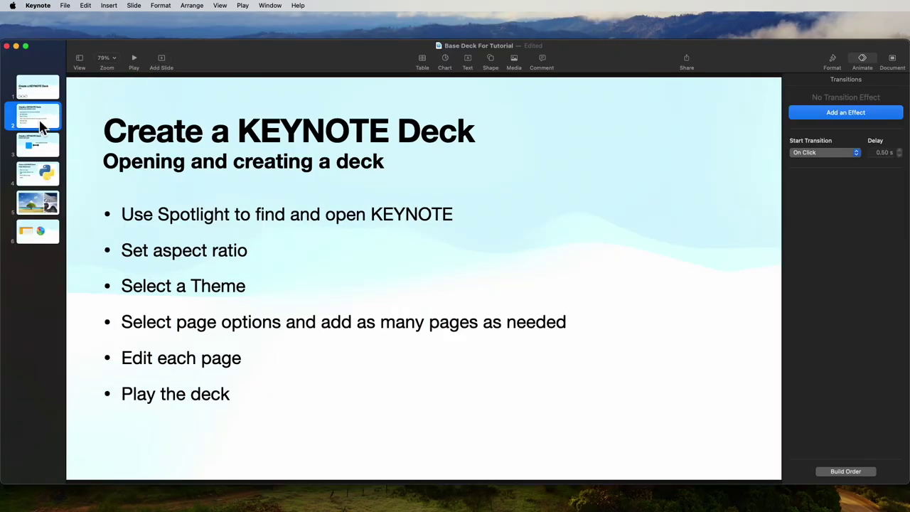
- Add a Drop Build In effect to the bullet list on slide 2
left_click(233, 275)
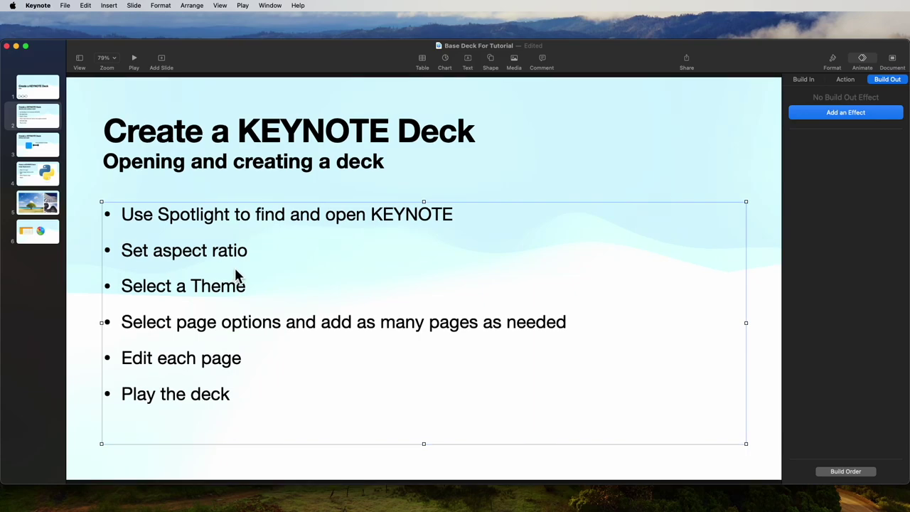
left_click(804, 80)
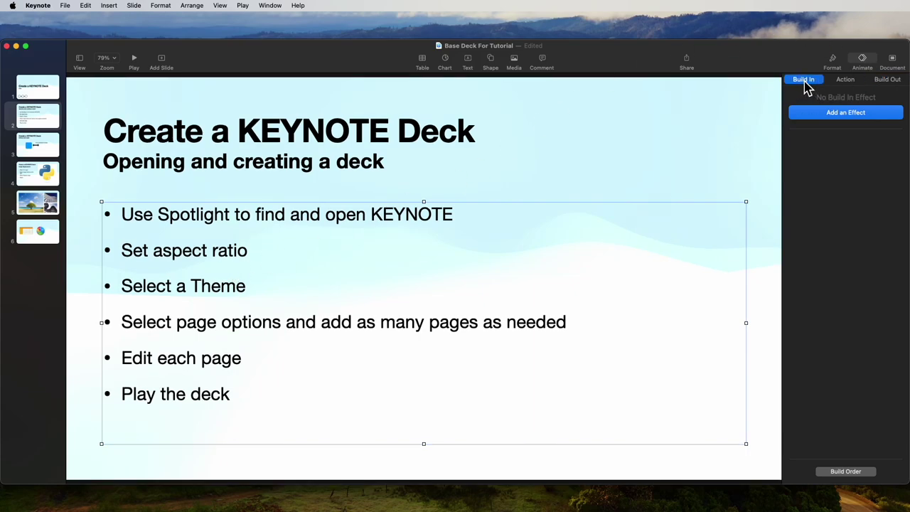
left_click(836, 115)
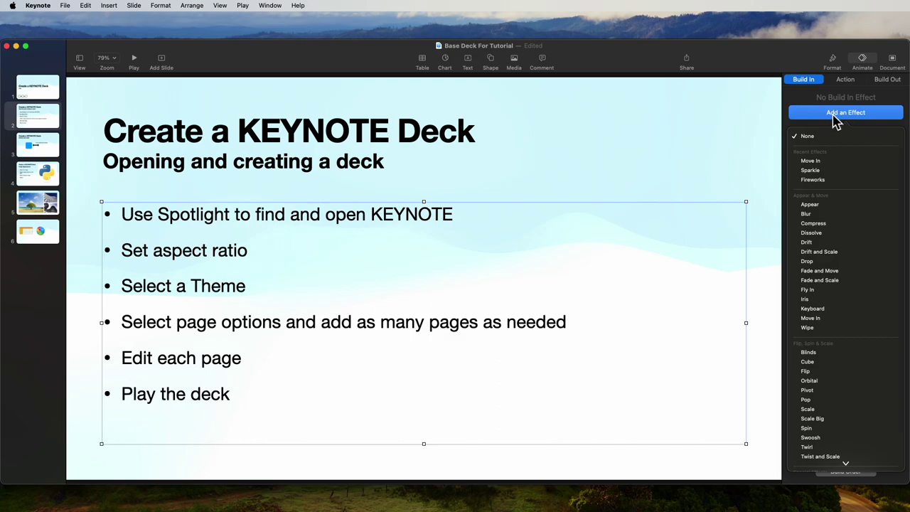
left_click(816, 262)
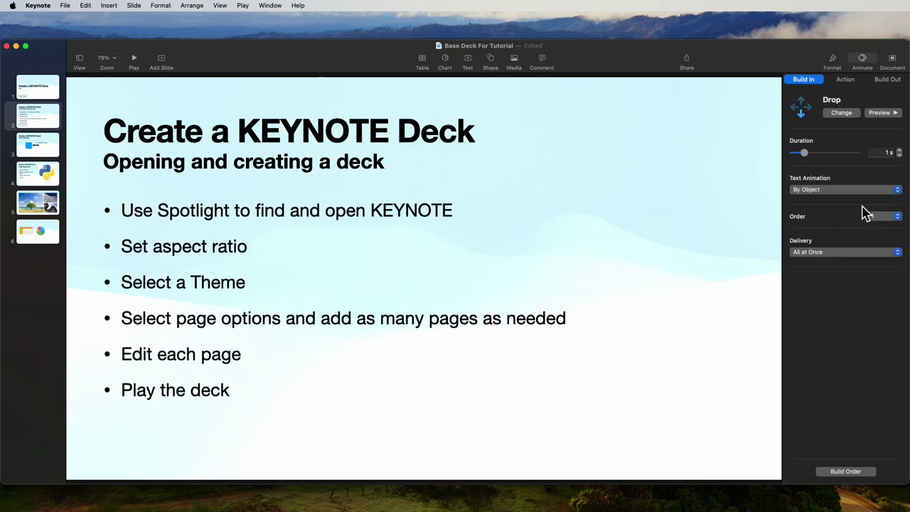
- Add a Jiggle Action effect and a Fly Out Build Out effect to the bullet list on slide 2
left_click(845, 82)
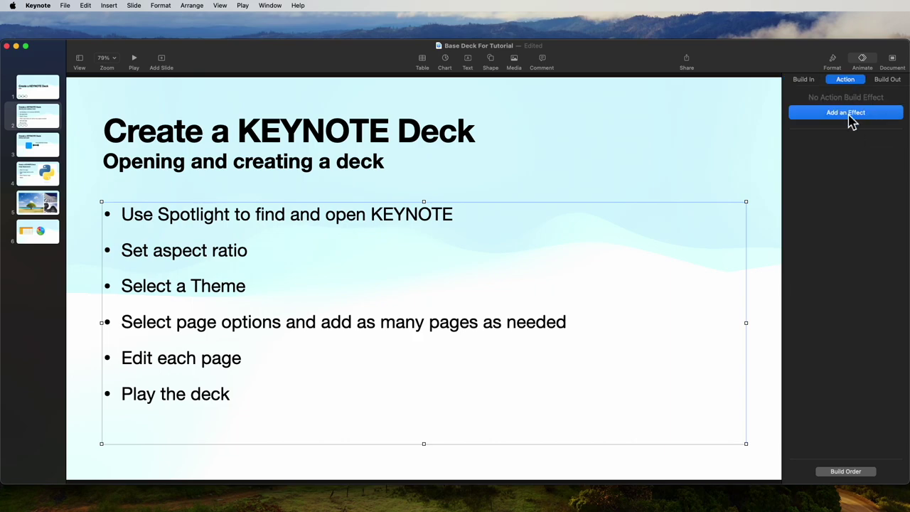
left_click(850, 116)
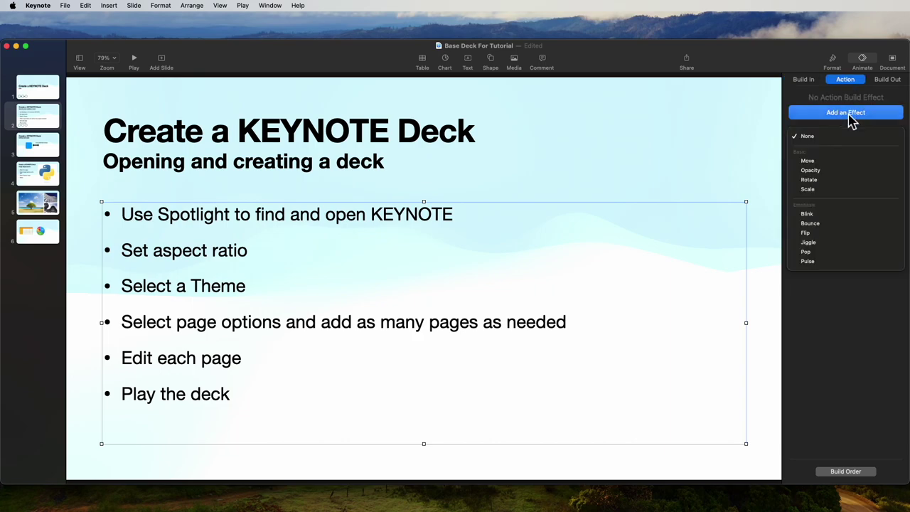
left_click(808, 243)
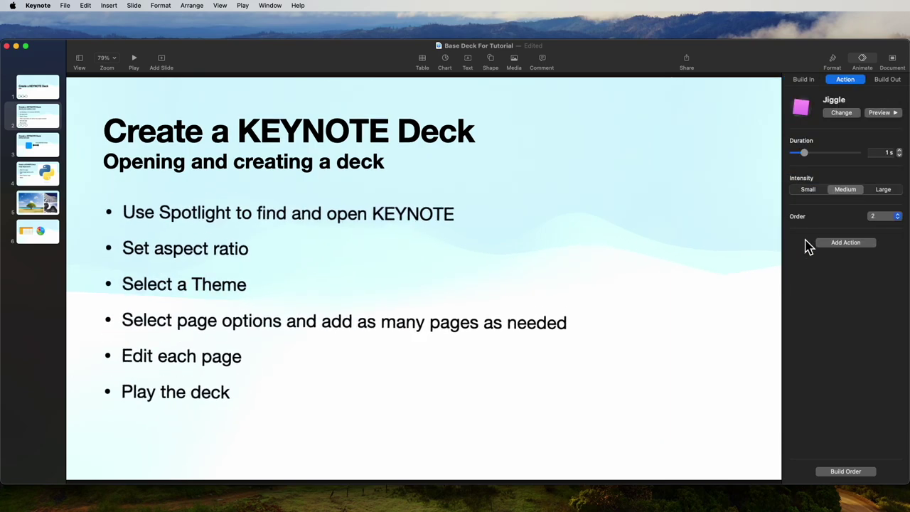
left_click(894, 81)
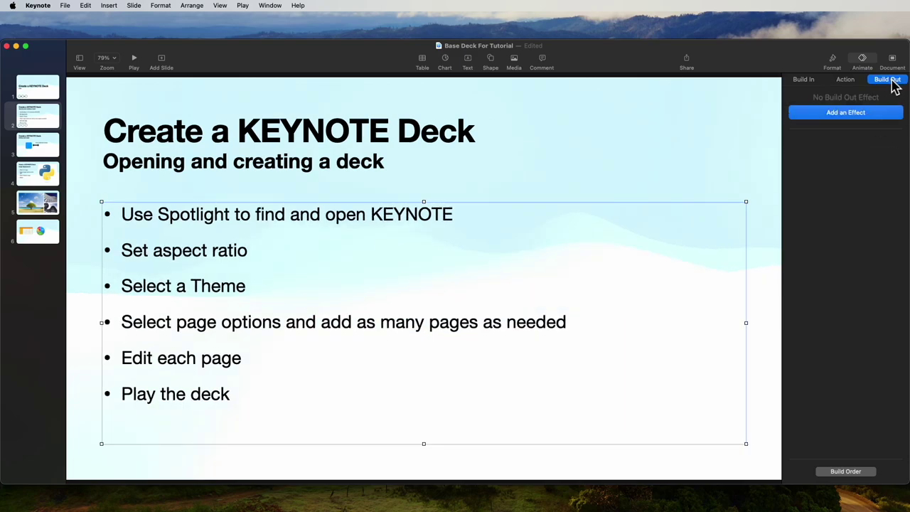
left_click(846, 114)
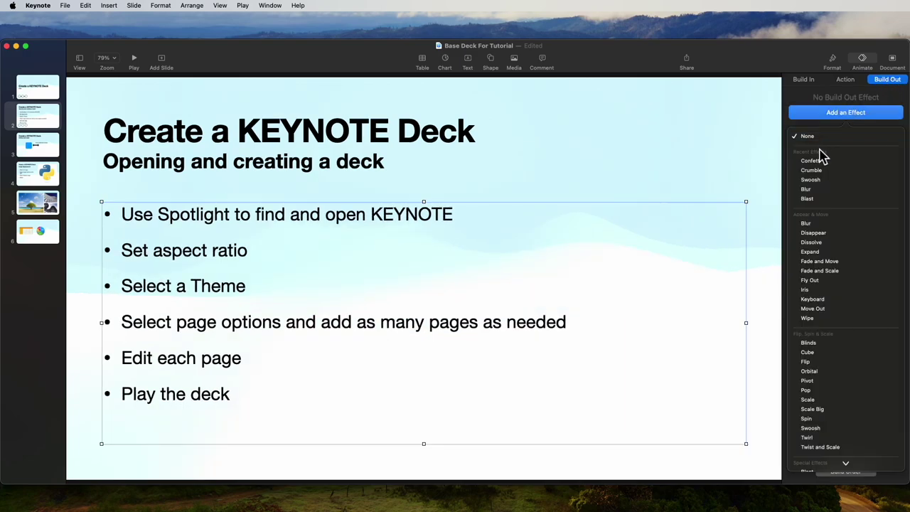
left_click(820, 284)
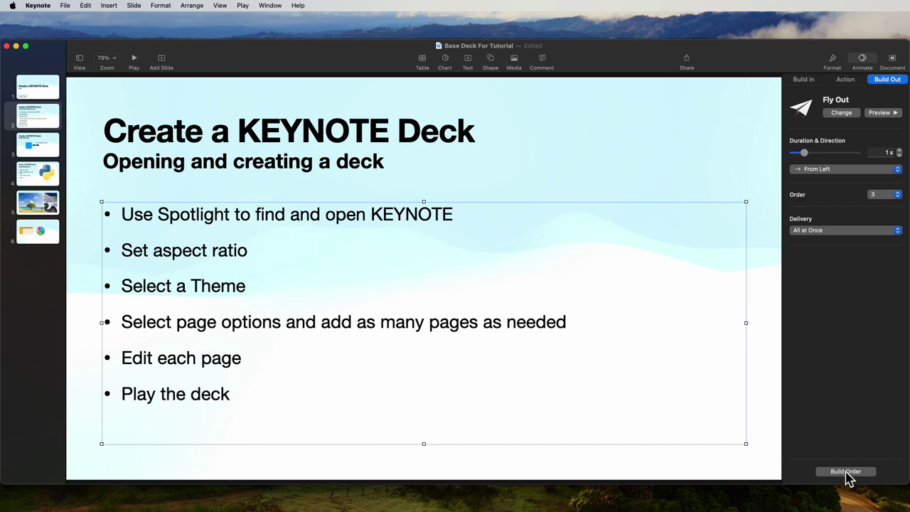
- In slide 2's build order, set the Drop build to start After Transition and the Jiggle build to start After Build 1
left_click(845, 470)
left_click(836, 303)
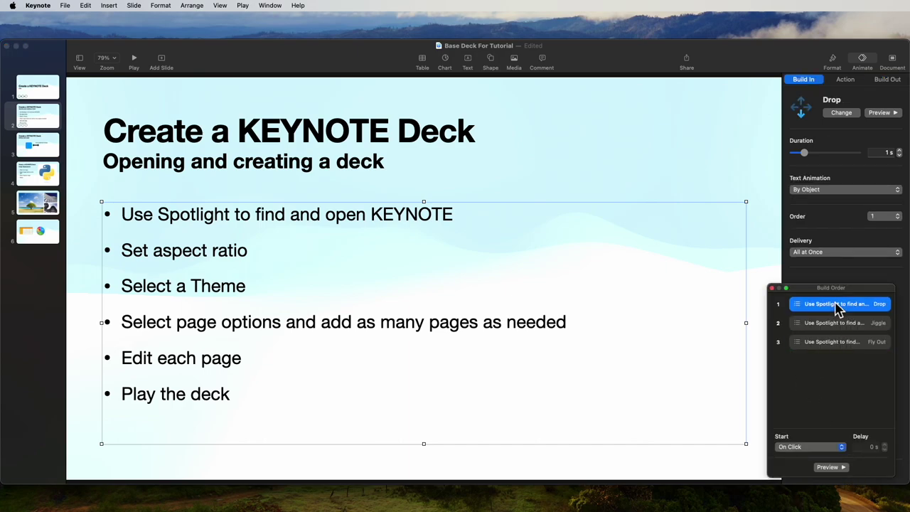
left_click(843, 446)
left_click(818, 459)
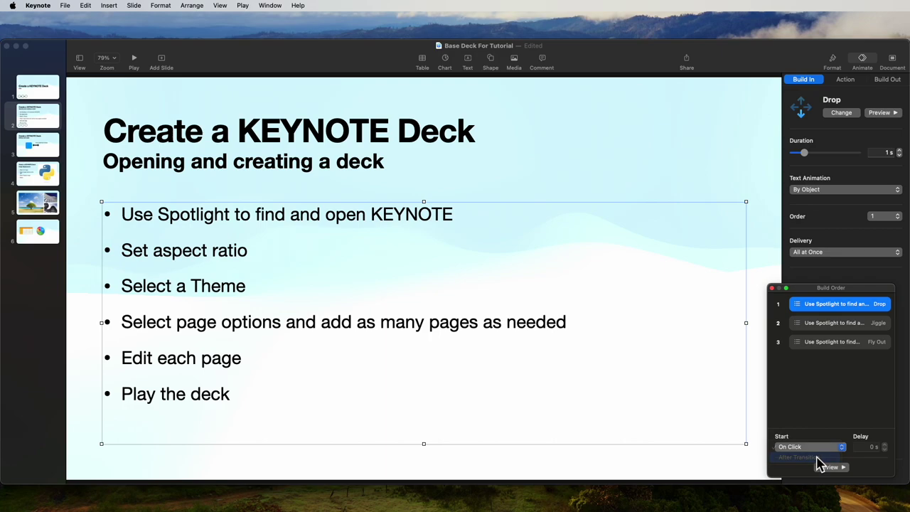
left_click(851, 324)
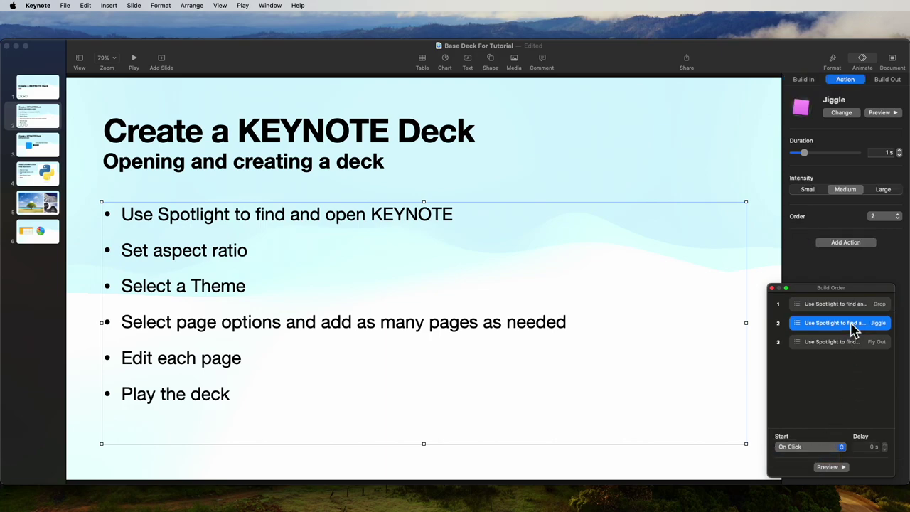
left_click(842, 446)
left_click(819, 463)
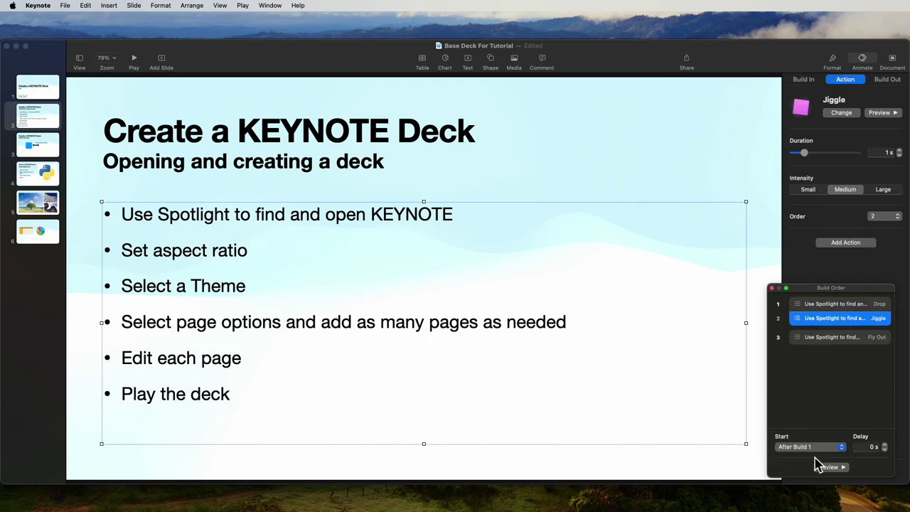
left_click(845, 338)
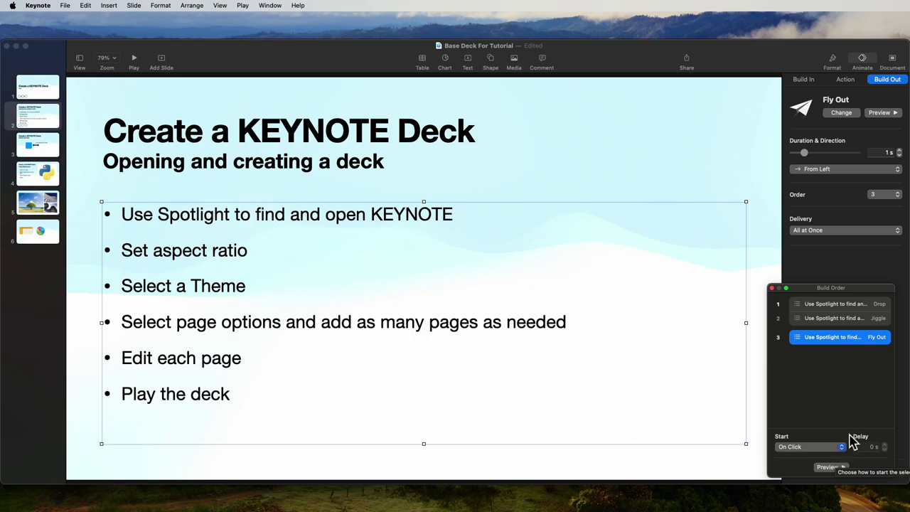
- Play the slideshow from slide 2 to check the bullet list's animation
left_click(36, 126)
left_click(133, 60)
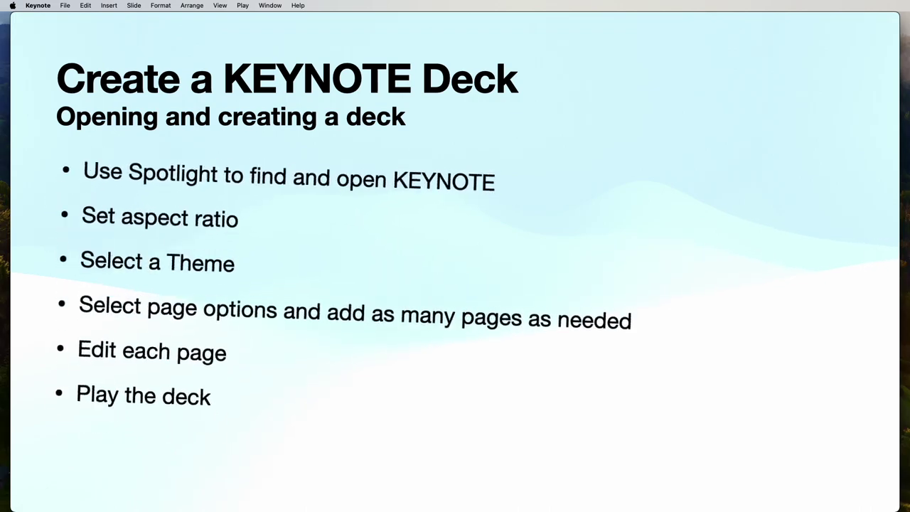
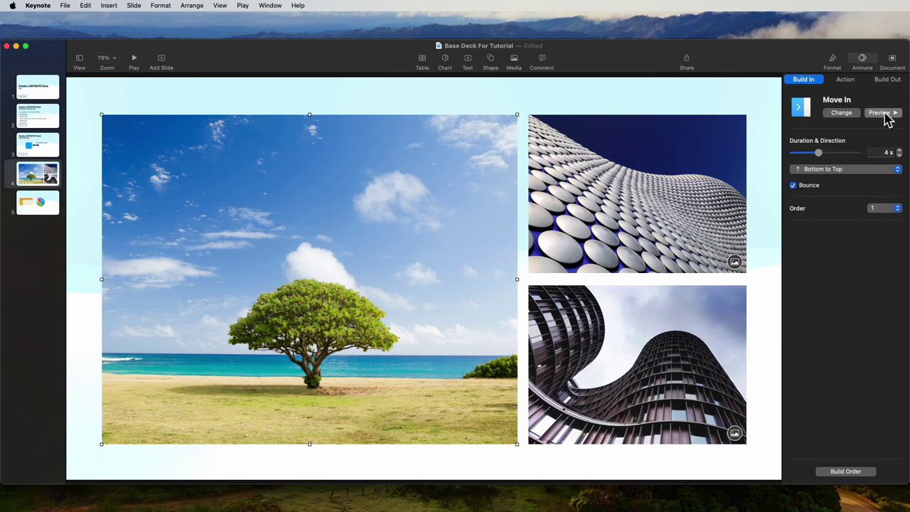
- Add a Jiggle Action effect and a Crumble Build Out effect to the tree photo on slide 4
left_click(845, 81)
left_click(853, 114)
left_click(814, 244)
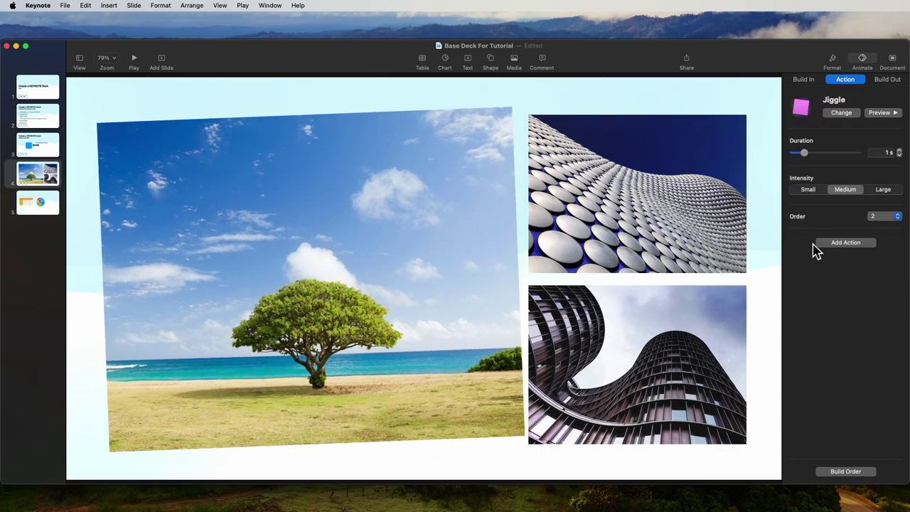
left_click(887, 81)
left_click(861, 113)
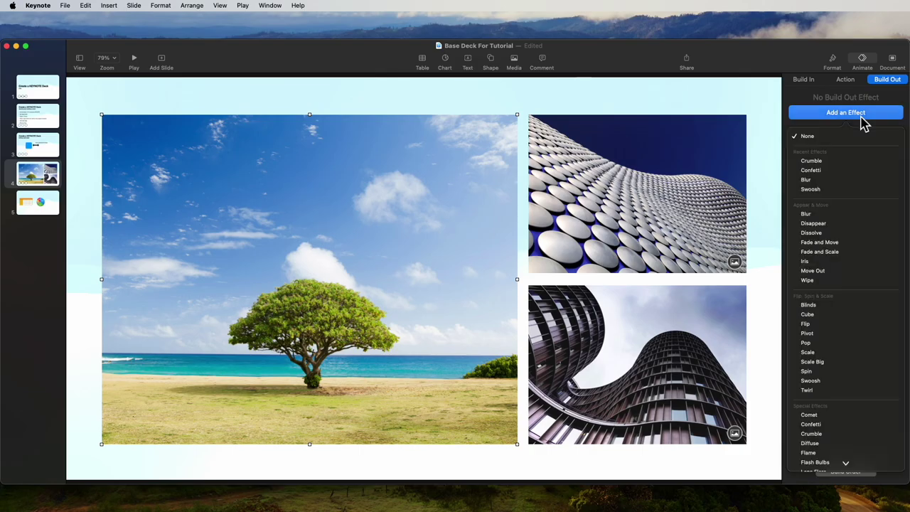
left_click(819, 161)
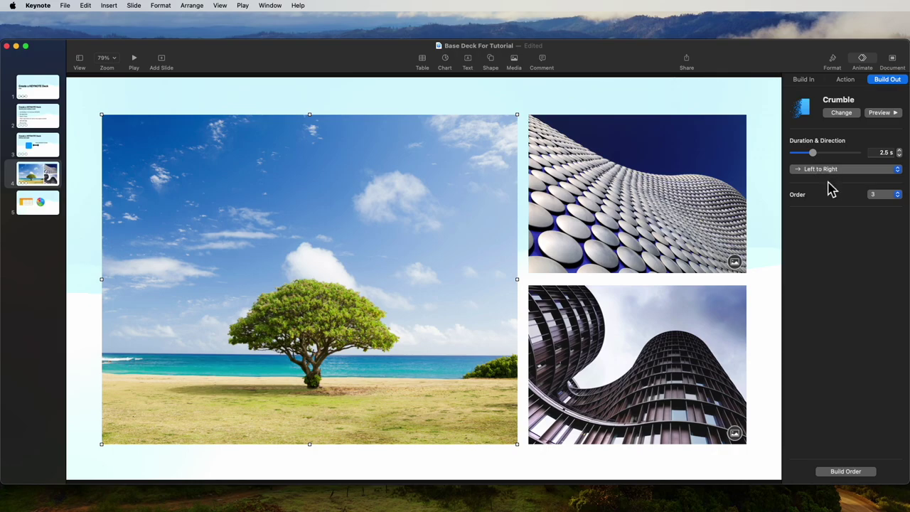
- In slide 4's build order, set the Move In build to start After Transition and the Jiggle build to start After Build 1
left_click(846, 471)
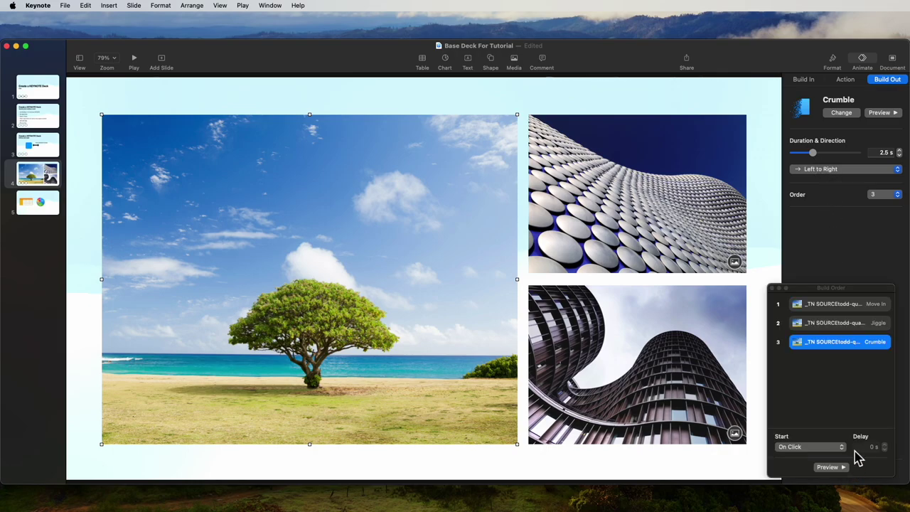
left_click(833, 306)
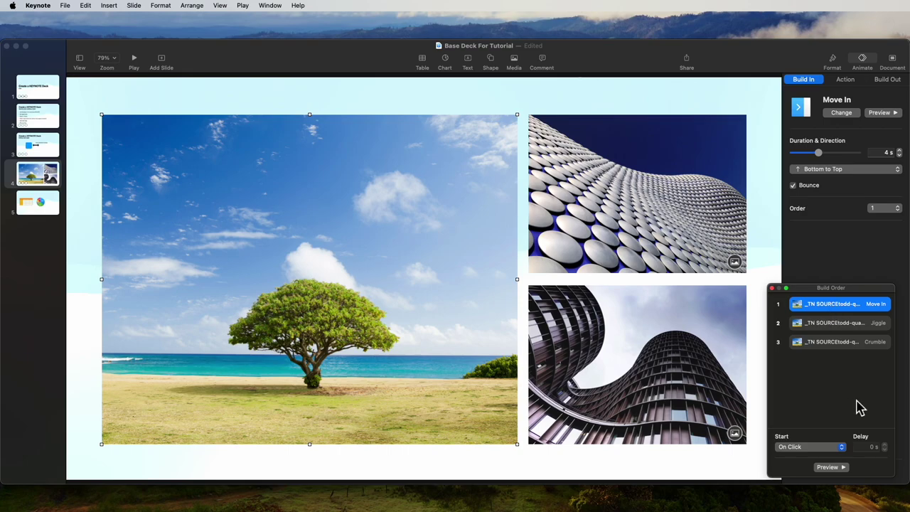
left_click(840, 447)
left_click(822, 459)
left_click(835, 326)
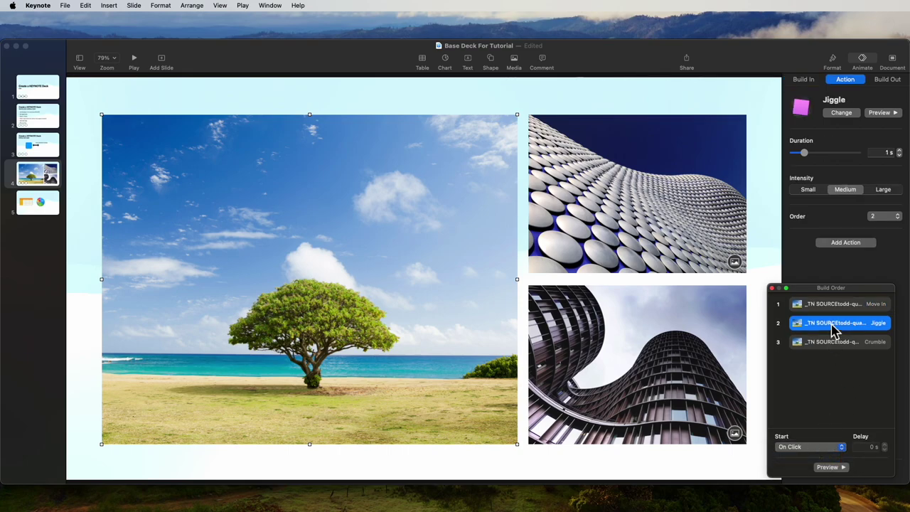
left_click(841, 448)
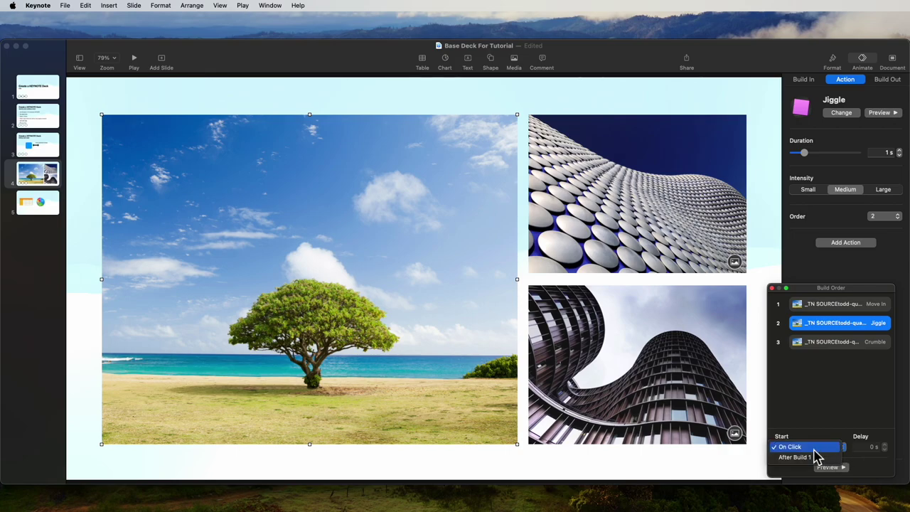
left_click(805, 459)
left_click(837, 340)
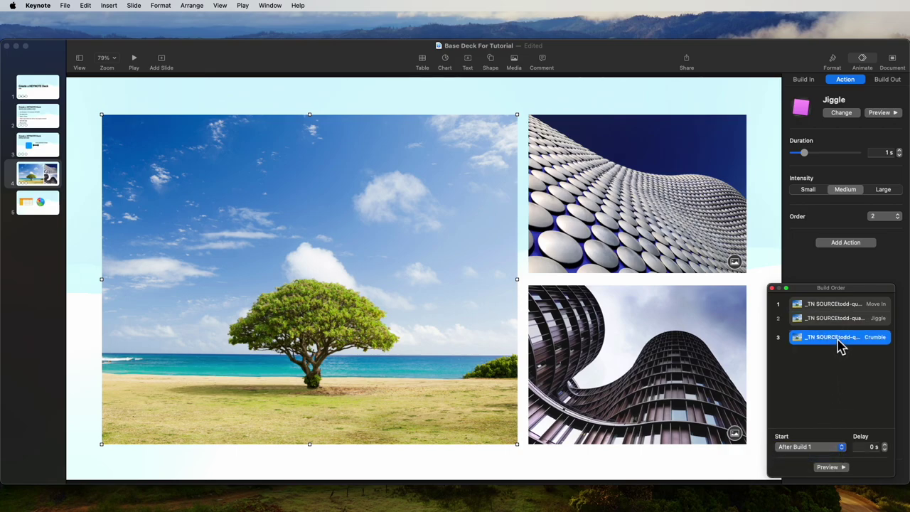
- Play the slideshow from slide 4 to check the tree photo's builds, and return to editing
left_click(235, 180)
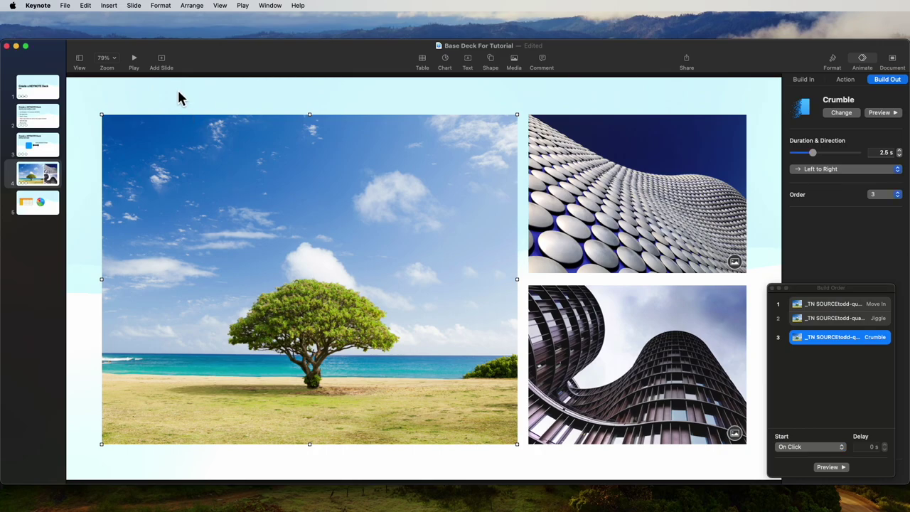
left_click(136, 62)
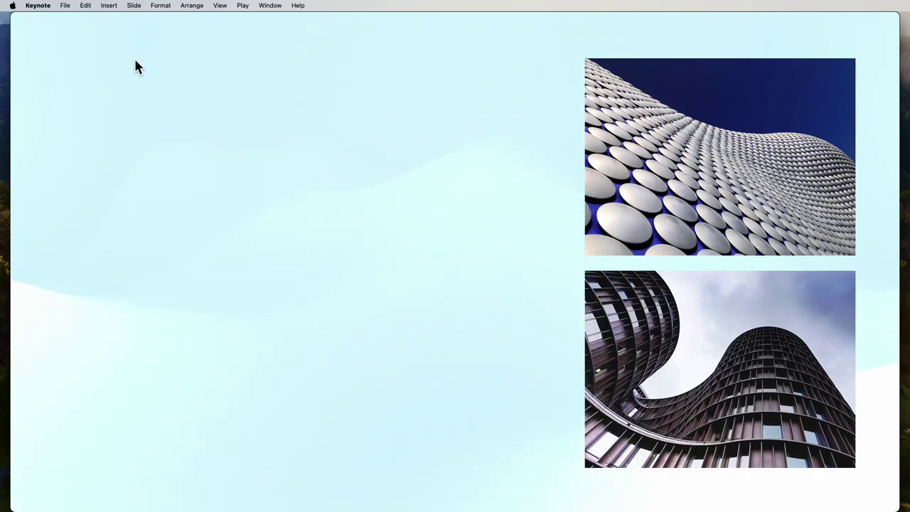
key("Escape")
- Go to slide 5 and add a Move In Build In effect to the table
left_click(37, 207)
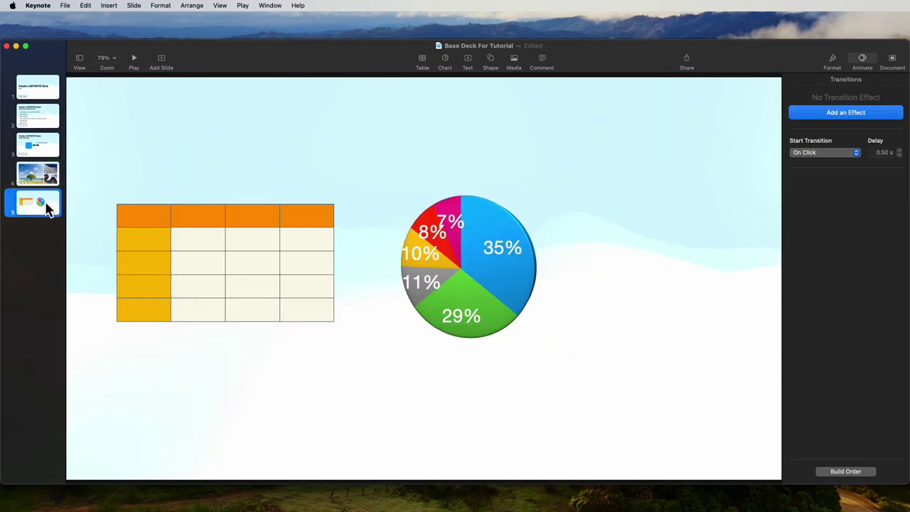
left_click(211, 241)
left_click(690, 276)
left_click(299, 242)
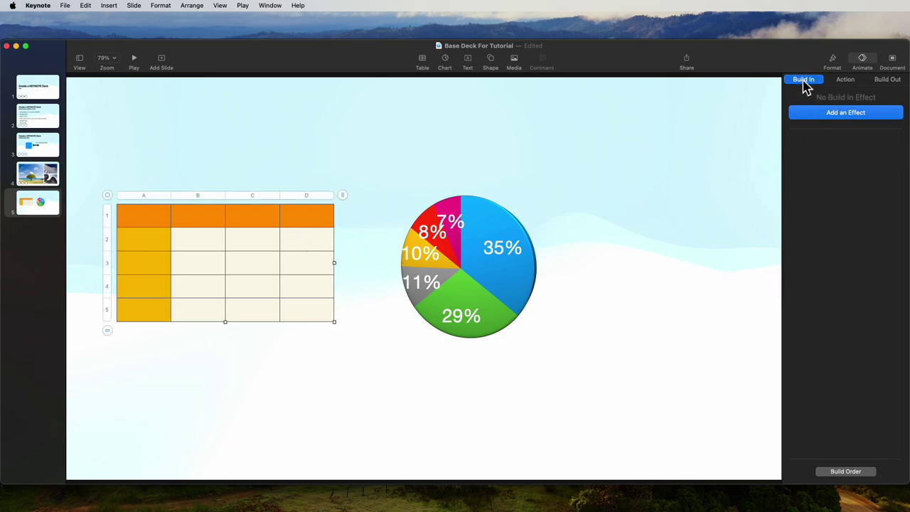
left_click(843, 116)
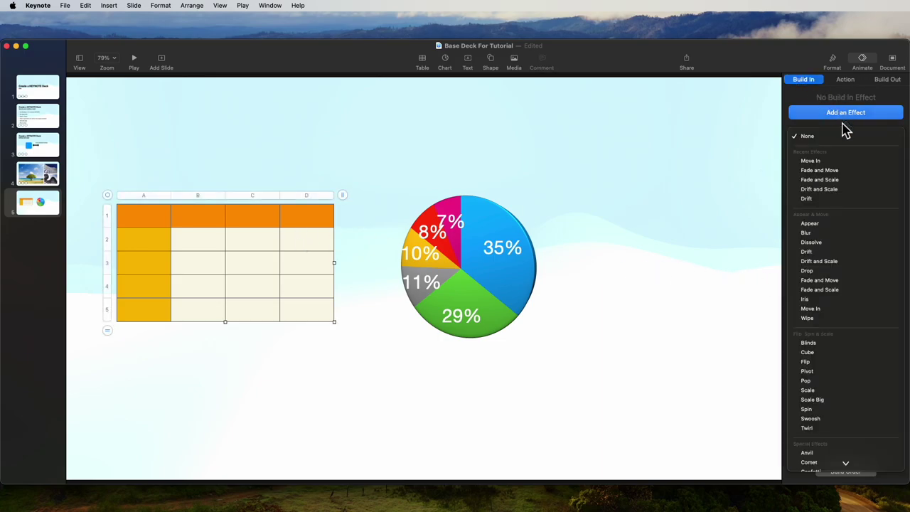
left_click(810, 161)
- Add a Move In Build In effect to the pie chart and set its direction to Right to Left
left_click(450, 282)
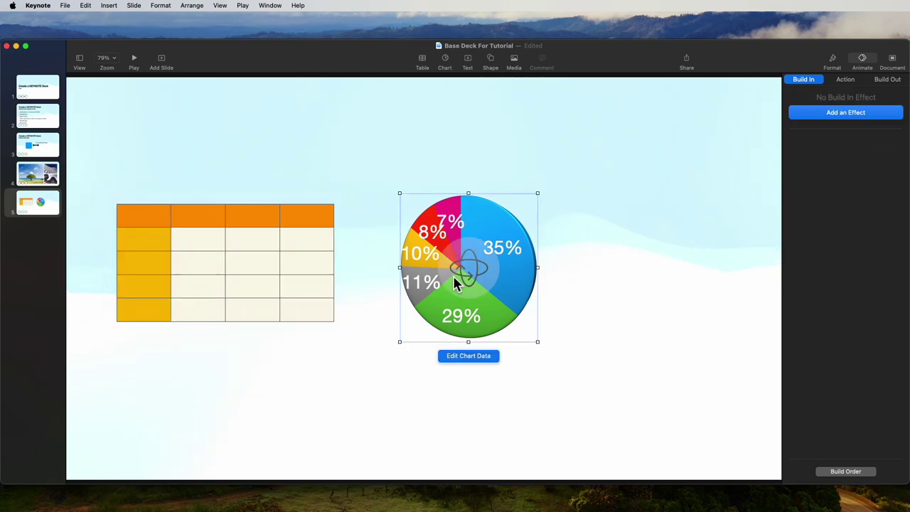
left_click(856, 120)
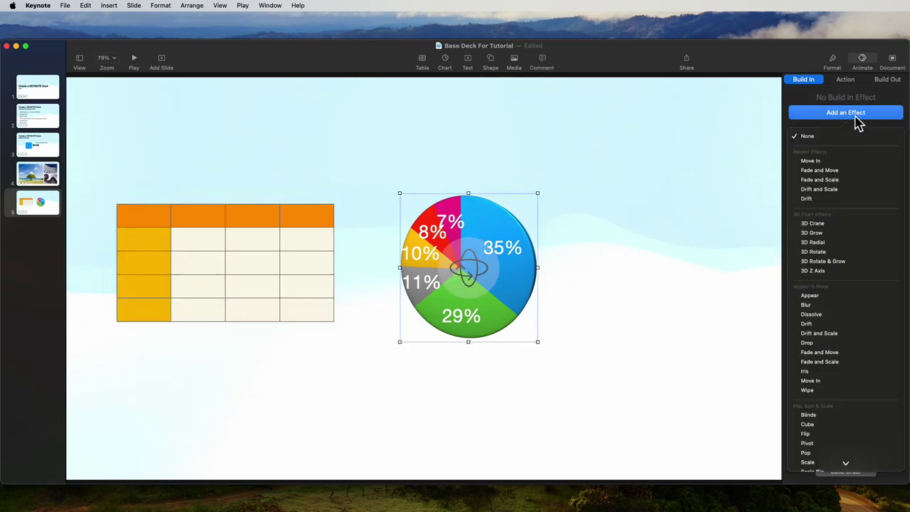
left_click(816, 165)
left_click(895, 171)
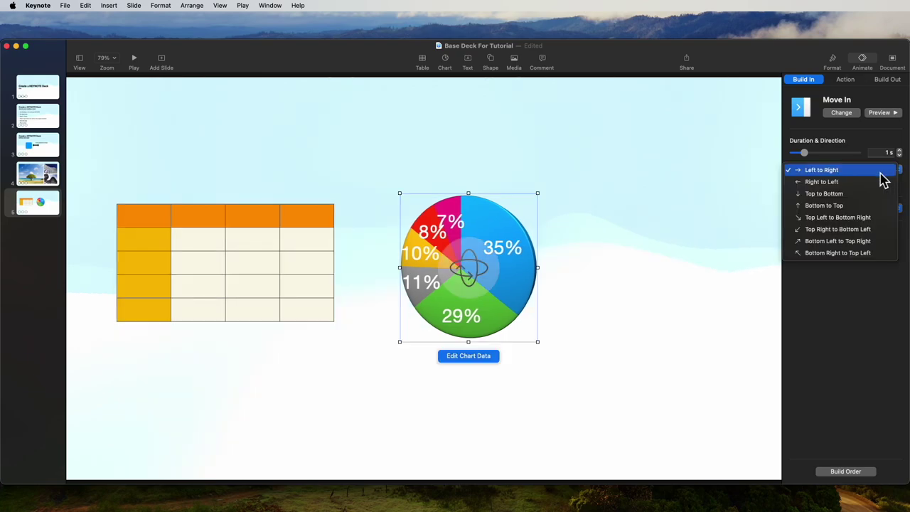
left_click(832, 189)
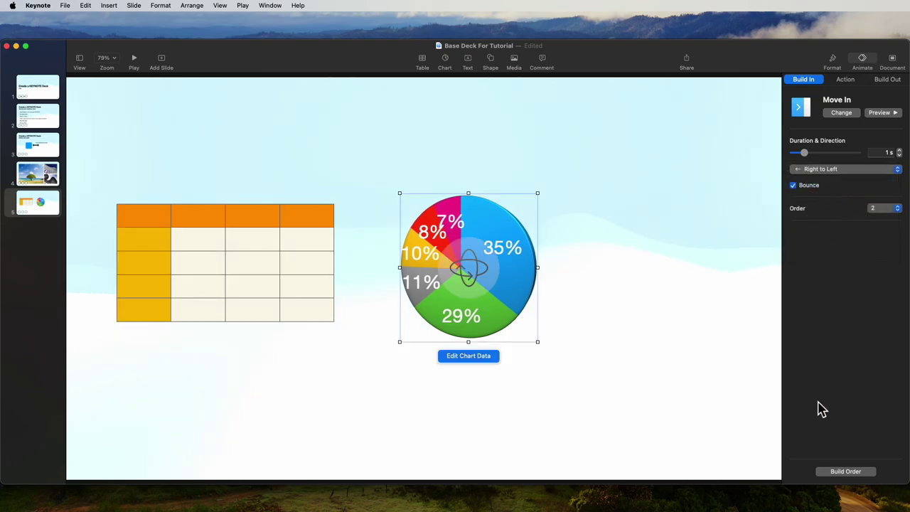
- Show slide 5's build order and set the 3D Pie Chart build to start With Build 1
left_click(845, 471)
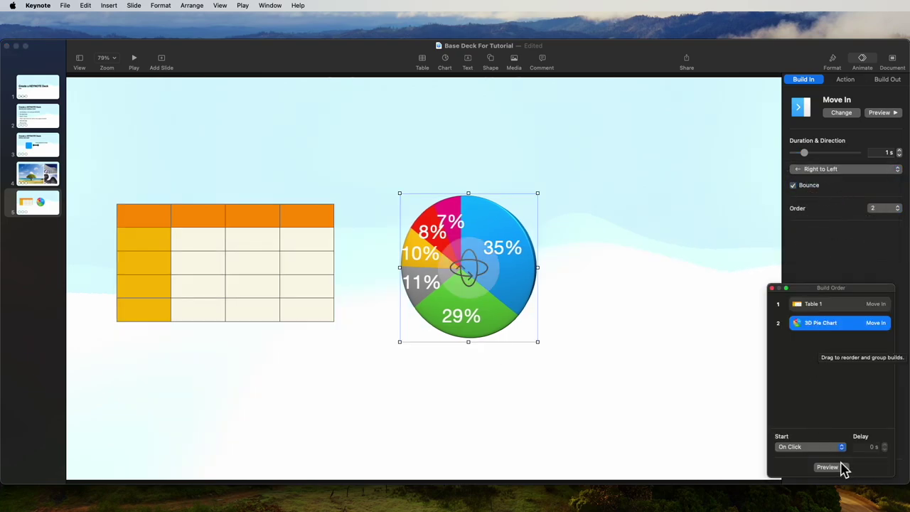
left_click(842, 446)
left_click(810, 456)
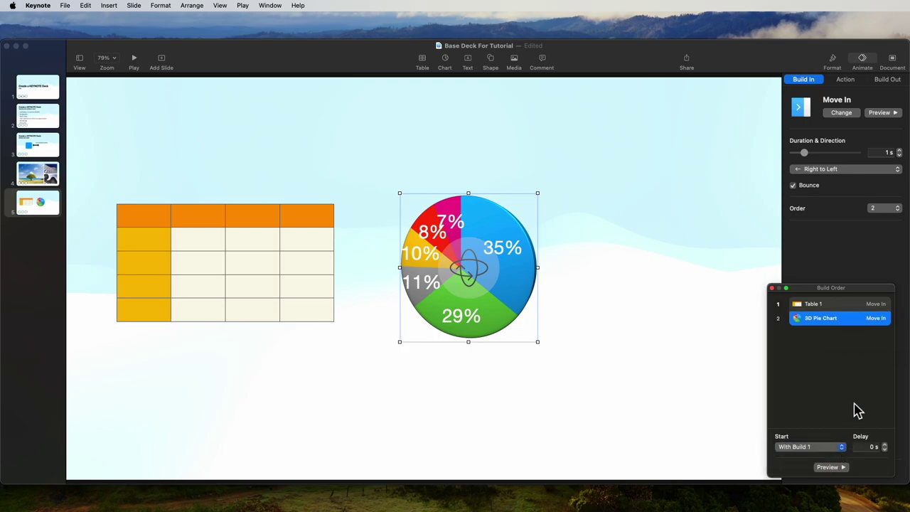
- Add a Pulse Action effect to the table on slide 5
left_click(303, 263)
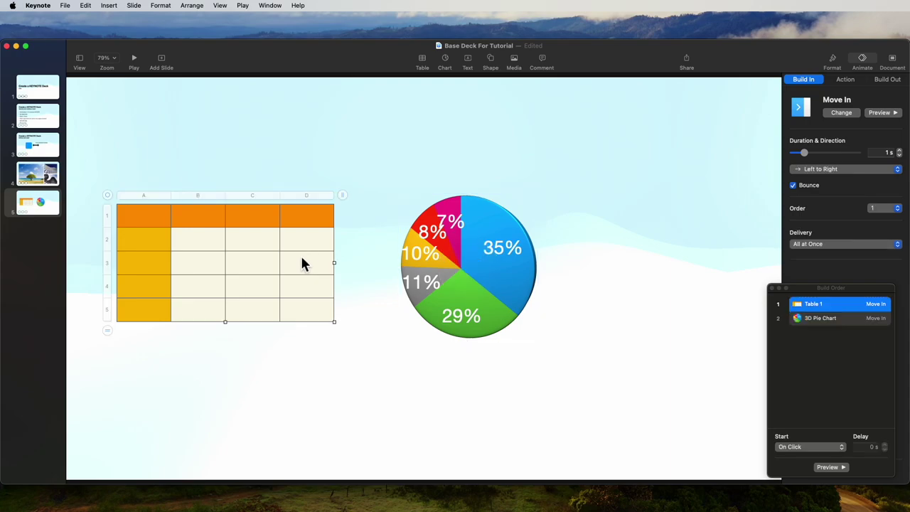
left_click(845, 80)
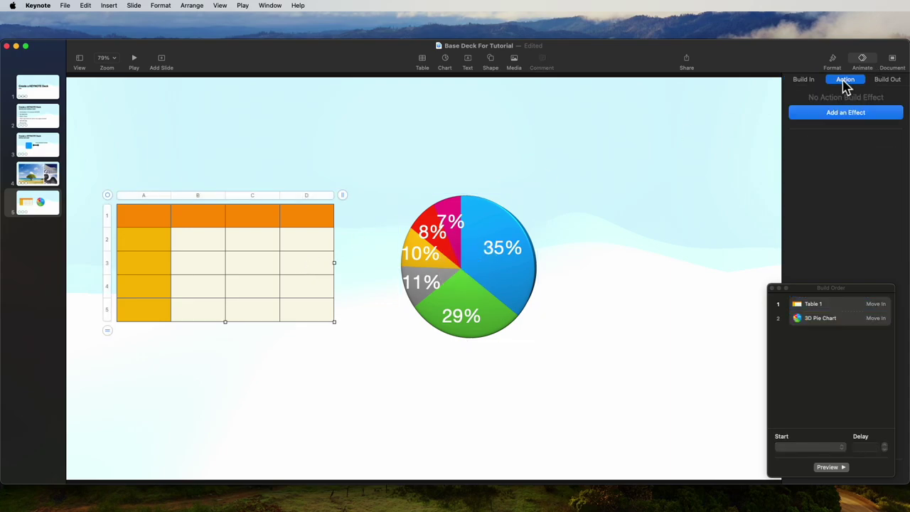
left_click(841, 115)
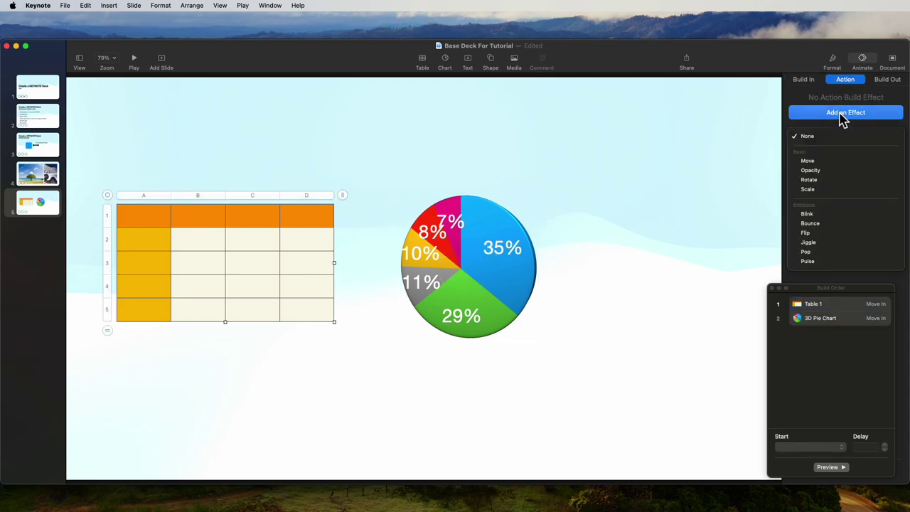
left_click(809, 261)
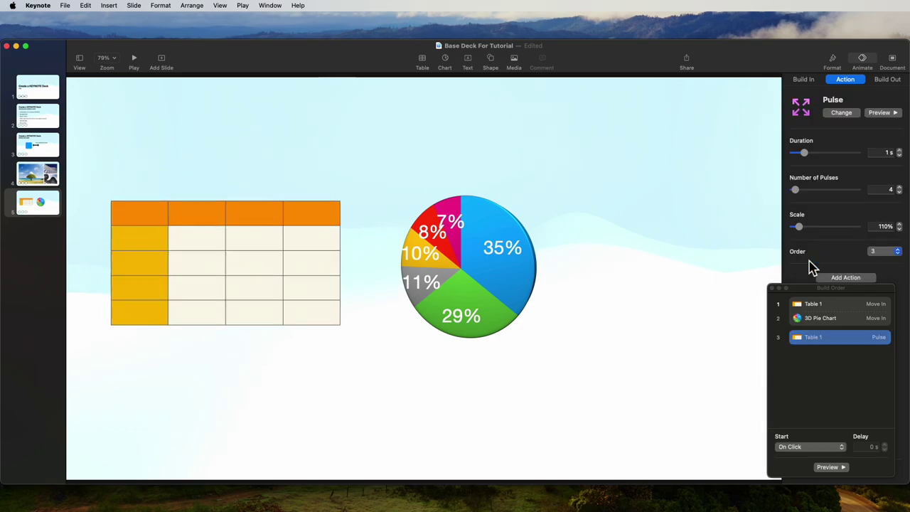
- Add a Pop Action effect to the pie chart
left_click(490, 258)
left_click(840, 114)
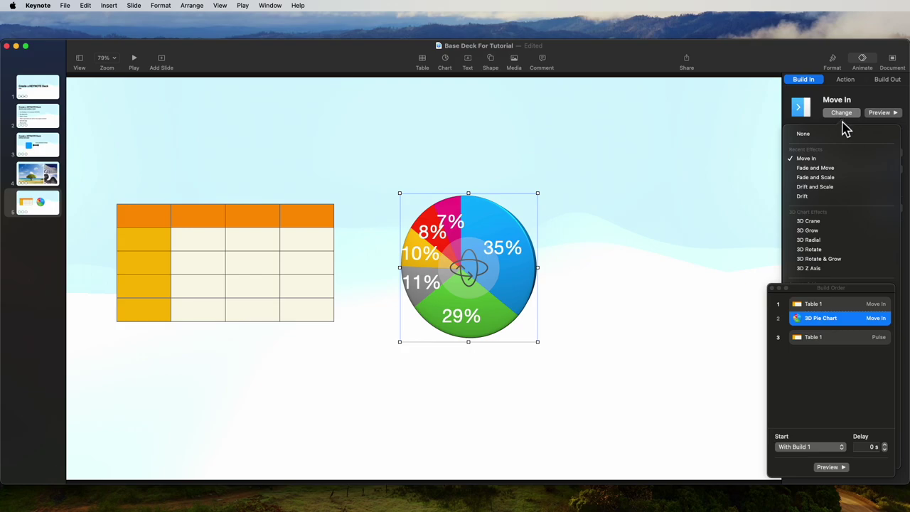
left_click(847, 118)
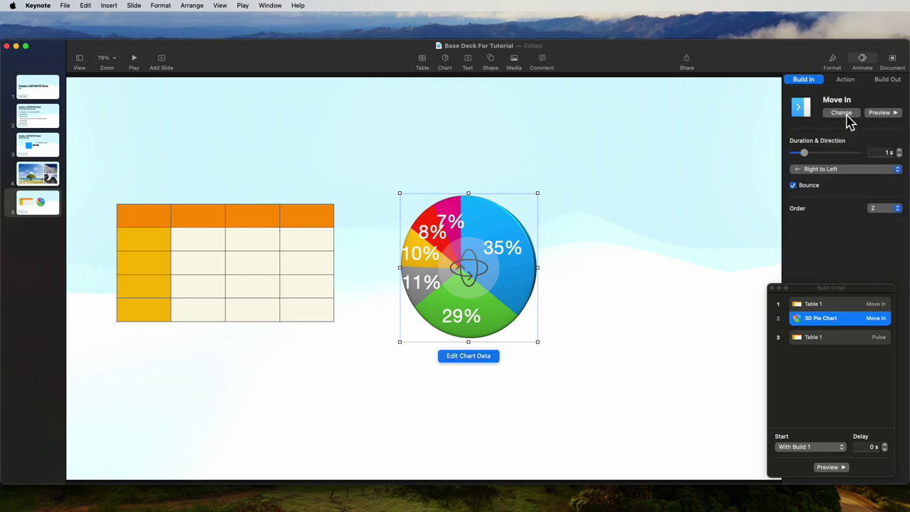
left_click(846, 79)
left_click(846, 115)
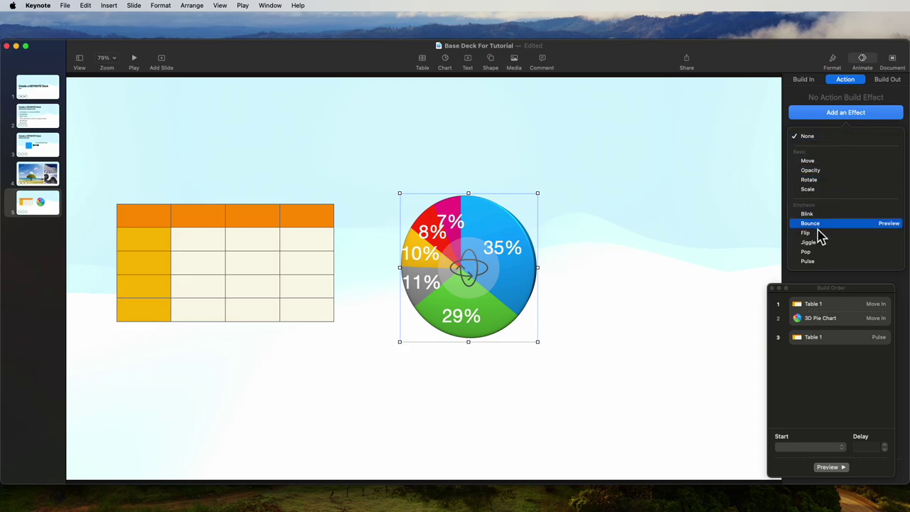
left_click(811, 253)
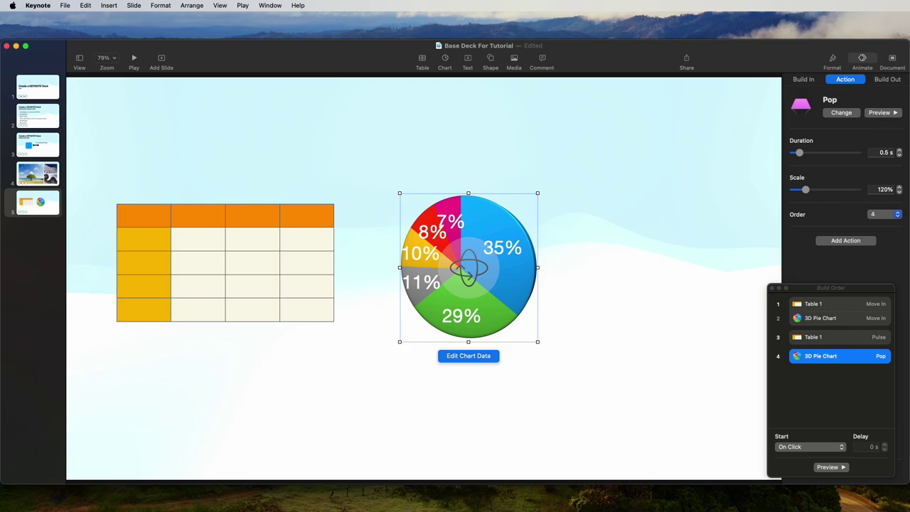
- Set the 3D Pie Chart Pop build to start With Build 3 and the Table 1 Pulse build to start After Build 2
left_click(816, 364)
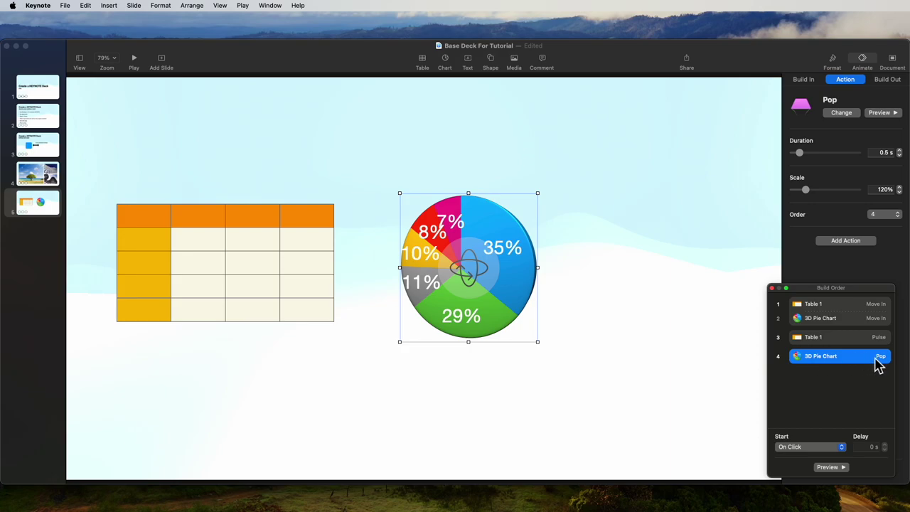
left_click(842, 453)
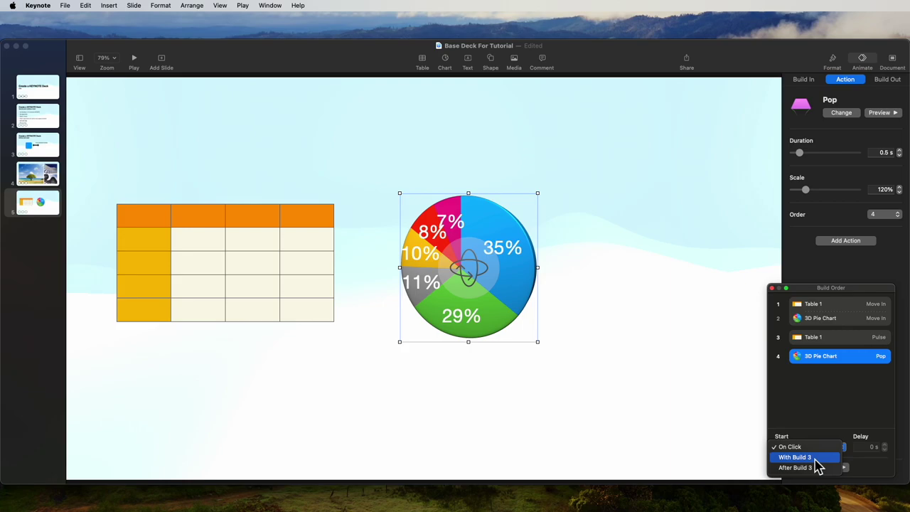
left_click(810, 457)
left_click(853, 340)
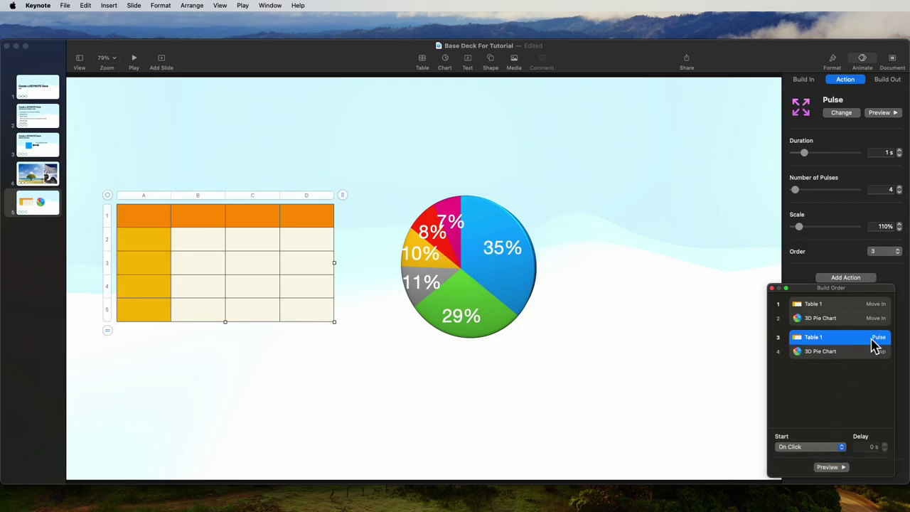
left_click(843, 449)
left_click(810, 461)
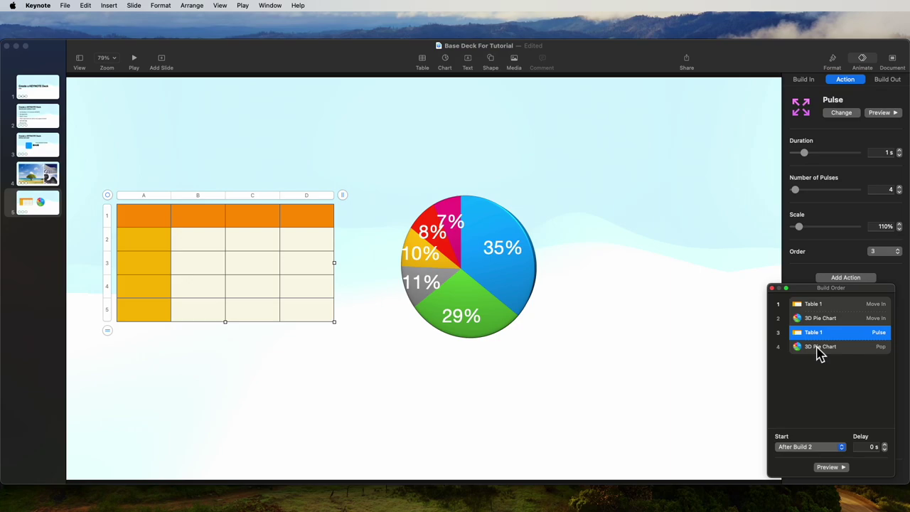
left_click(819, 348)
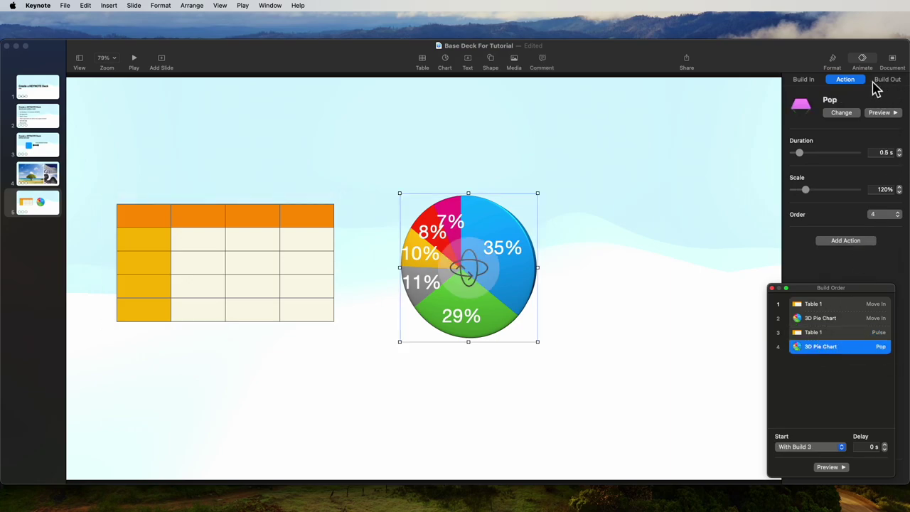
- Add a Confetti Build Out effect to the table and a Crumble Build Out effect to the pie chart
left_click(307, 261)
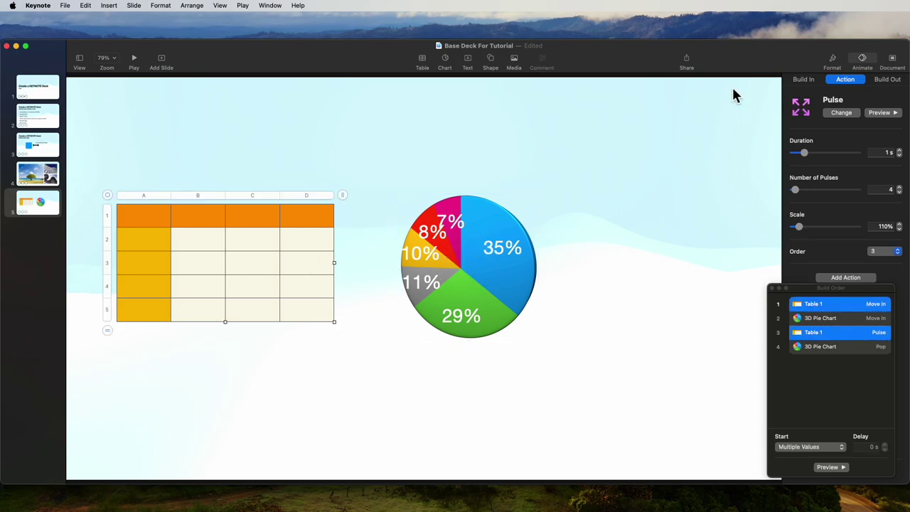
left_click(889, 80)
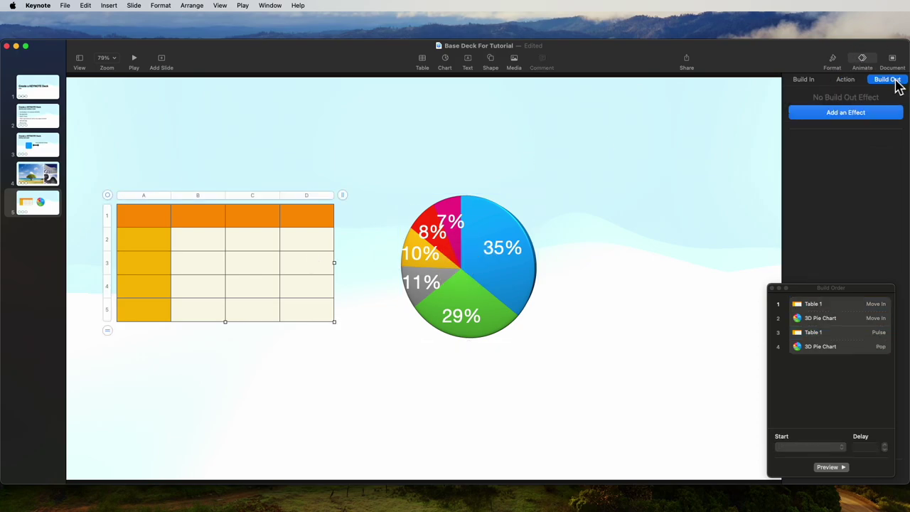
left_click(852, 114)
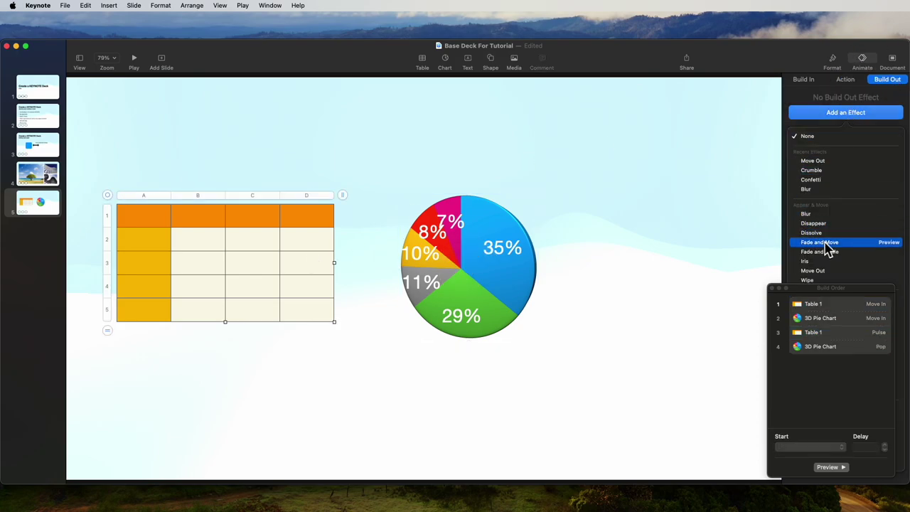
scroll(830, 249, "down", 3)
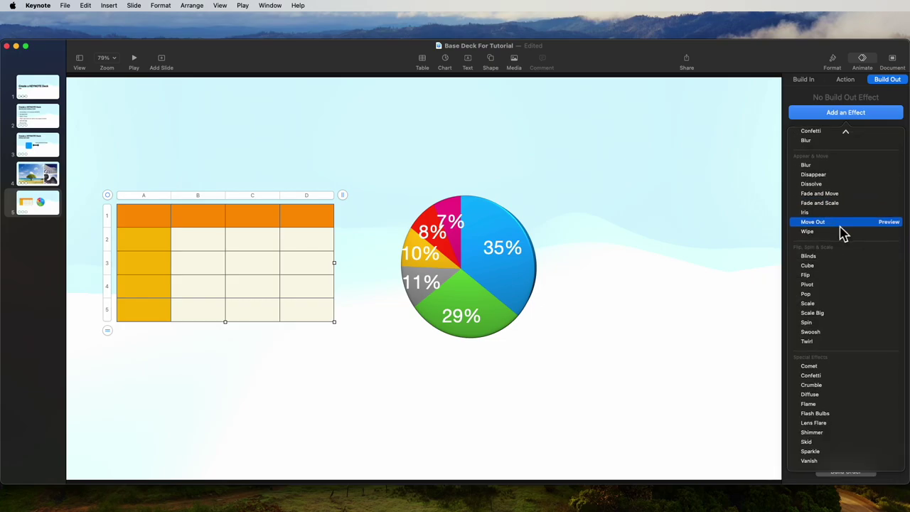
left_click(814, 377)
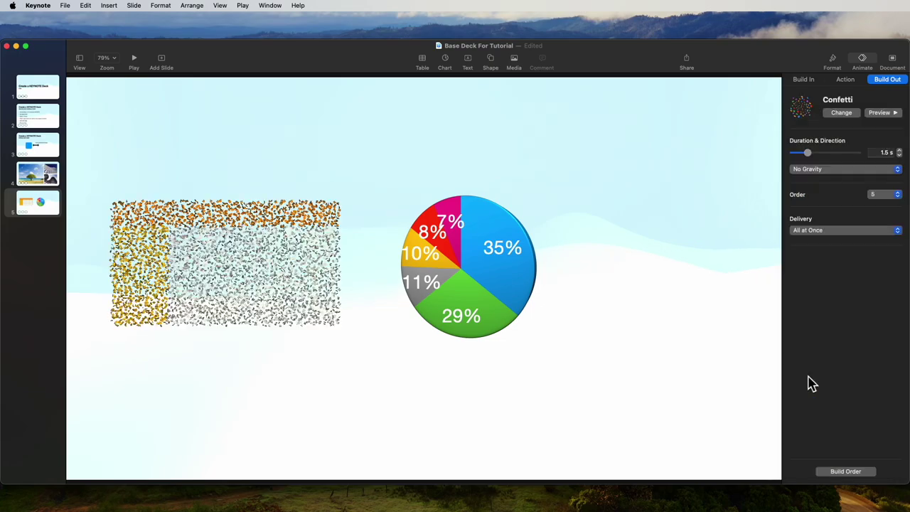
key("Tab")
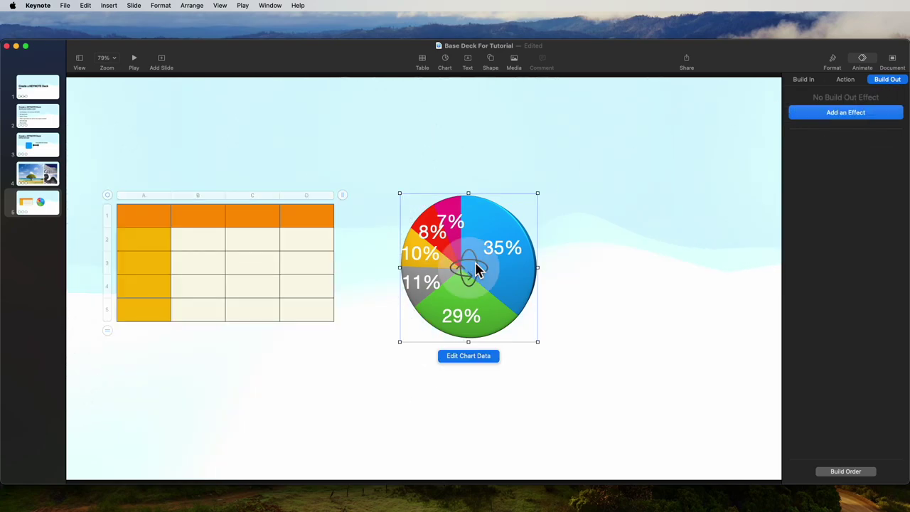
left_click(846, 114)
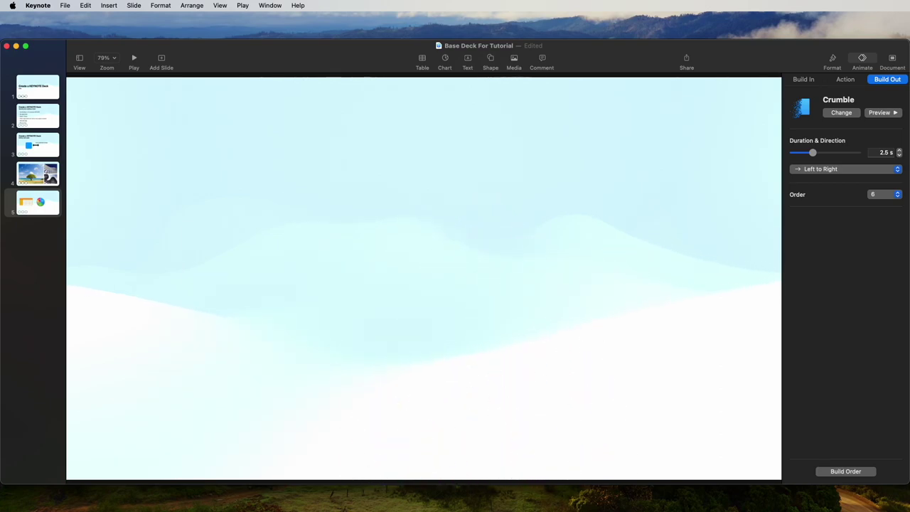
- Show the build order and set the Table 1 Move In build to start After Transition
left_click(845, 472)
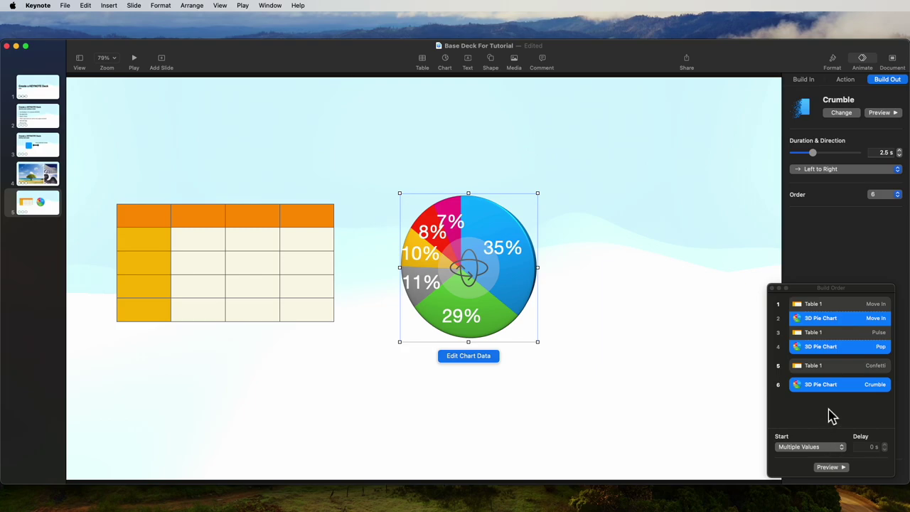
left_click(825, 304)
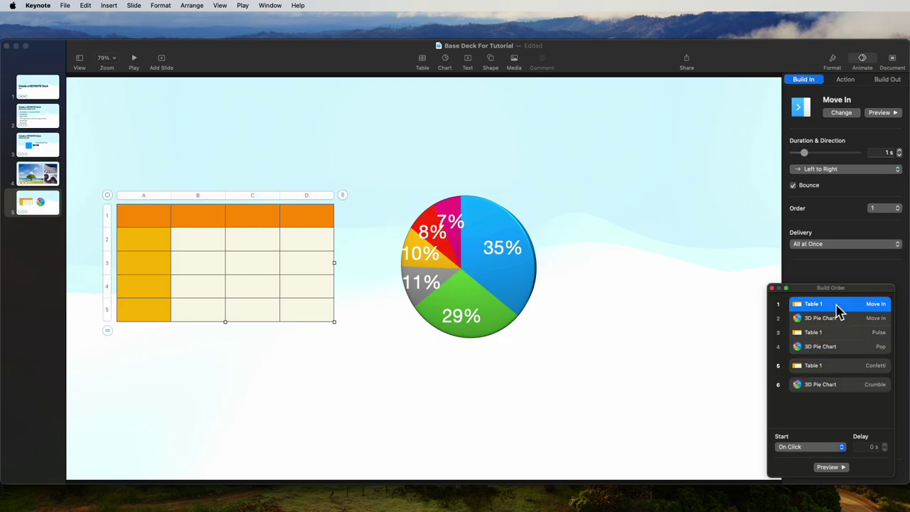
left_click(843, 447)
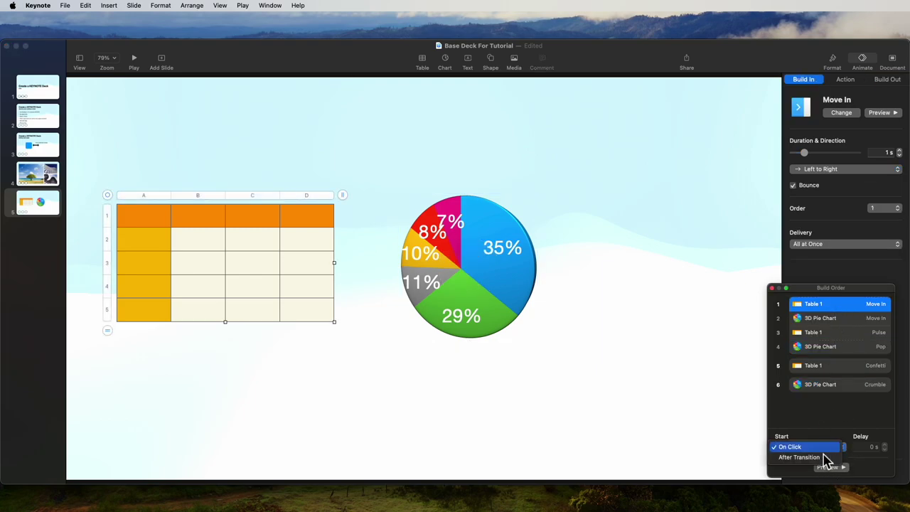
left_click(765, 459)
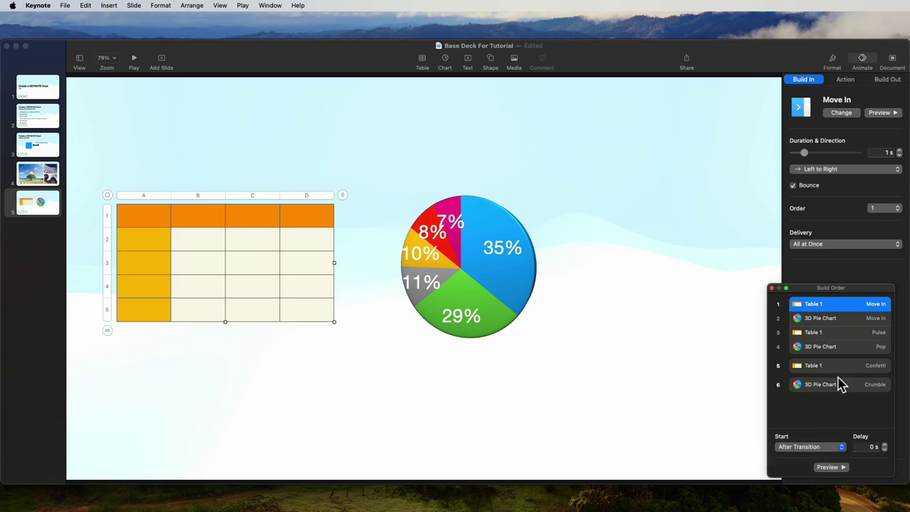
- Check the start settings of the remaining builds and set the 3D Pie Chart Crumble build to start With Build 5
left_click(837, 320)
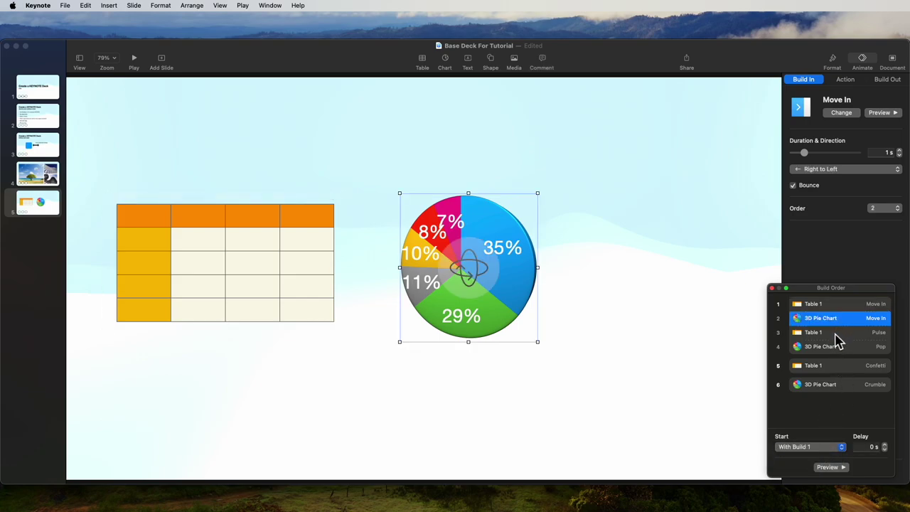
left_click(824, 333)
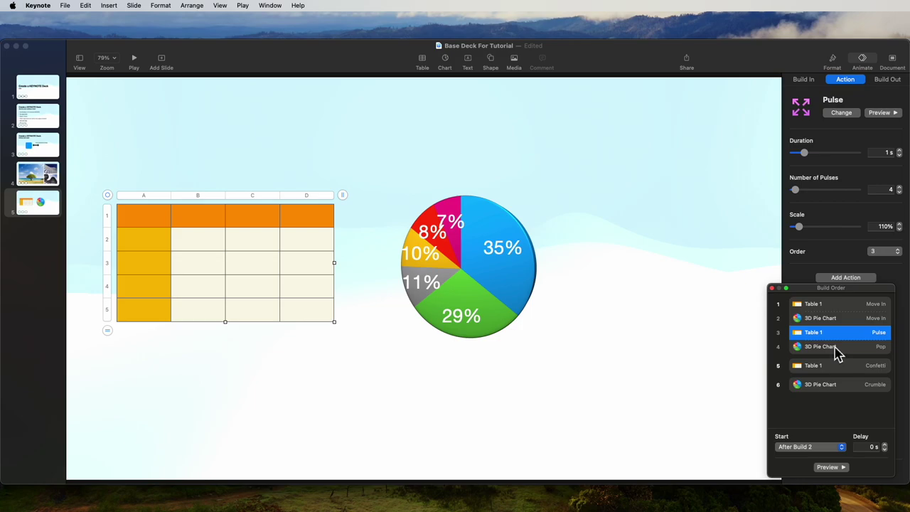
left_click(838, 348)
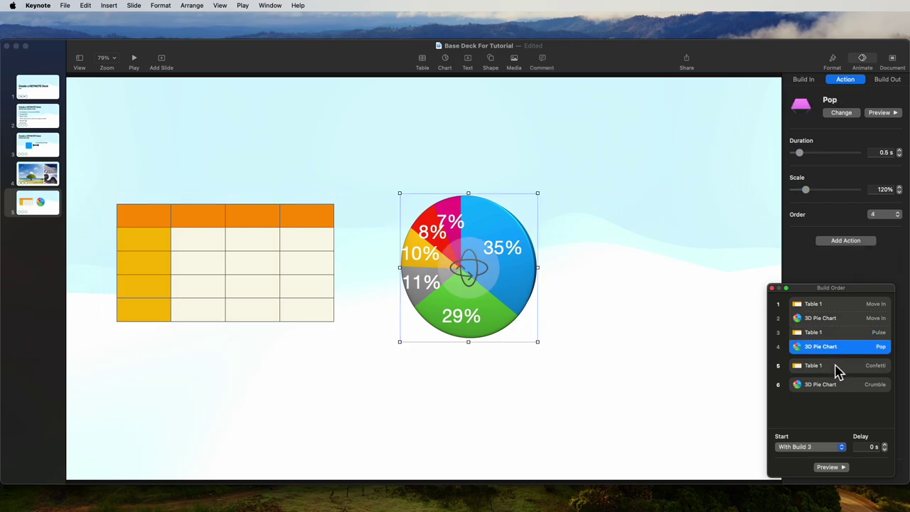
left_click(838, 370)
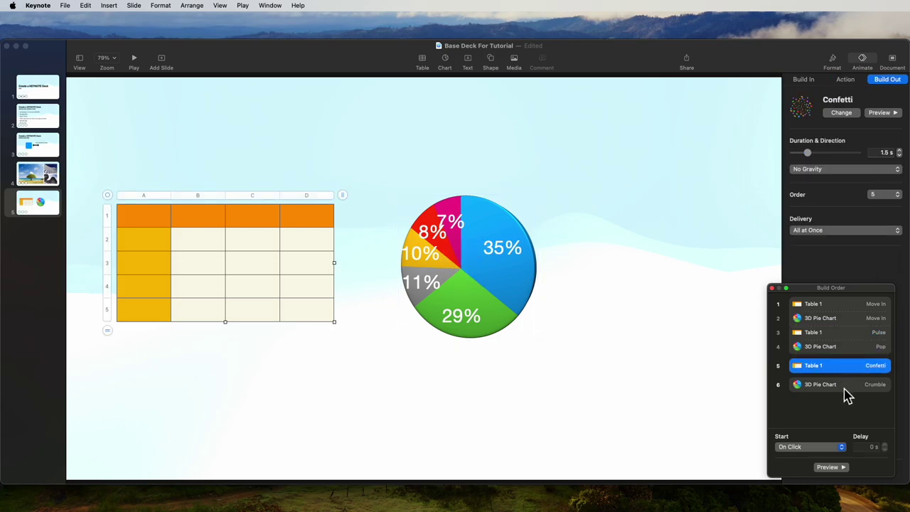
left_click(846, 387)
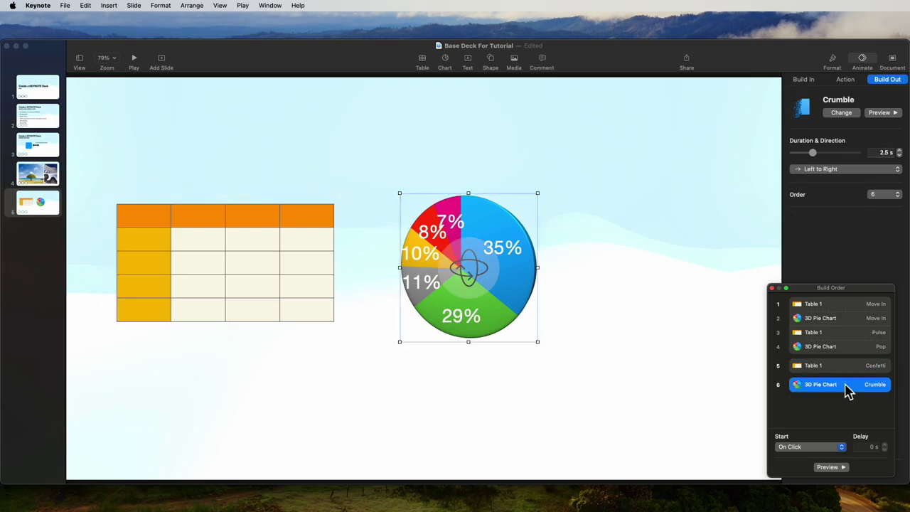
left_click(843, 448)
left_click(814, 461)
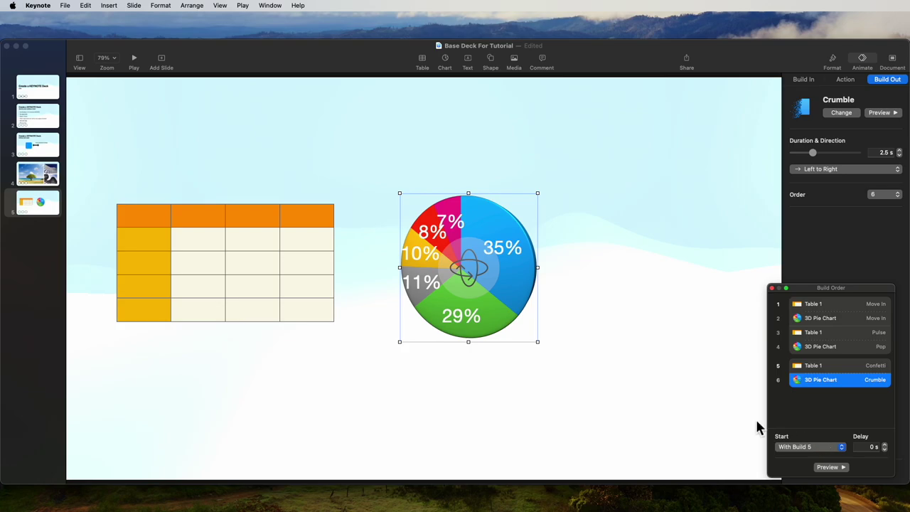
- Play the slideshow from slide 1 through slide 5 to check all the builds, and return to editing
left_click(516, 217)
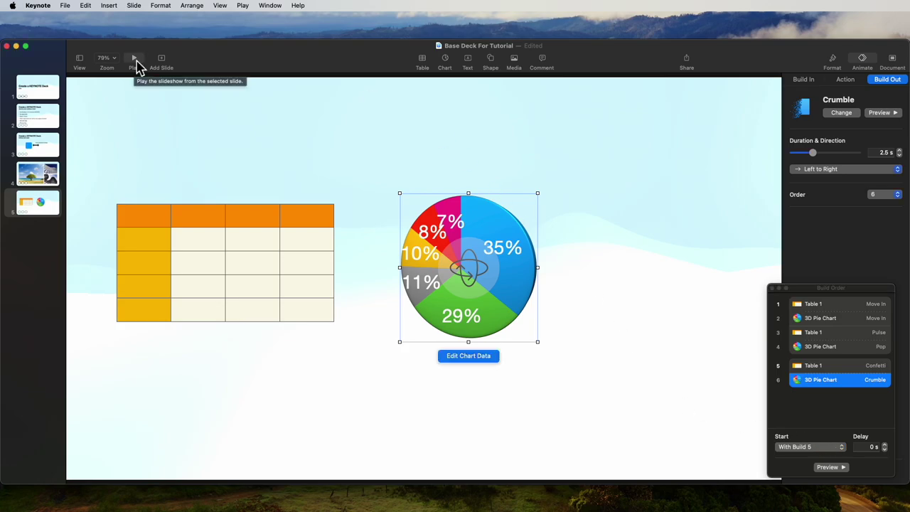
left_click(44, 93)
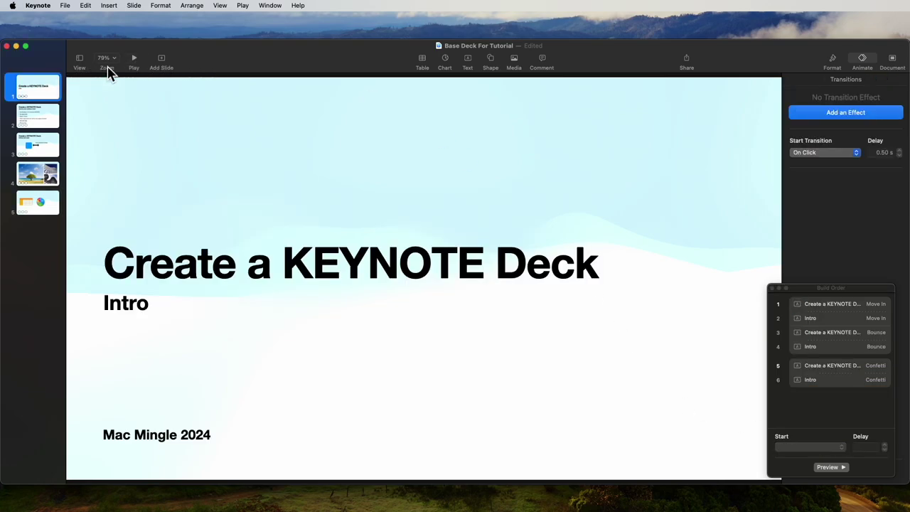
left_click(135, 61)
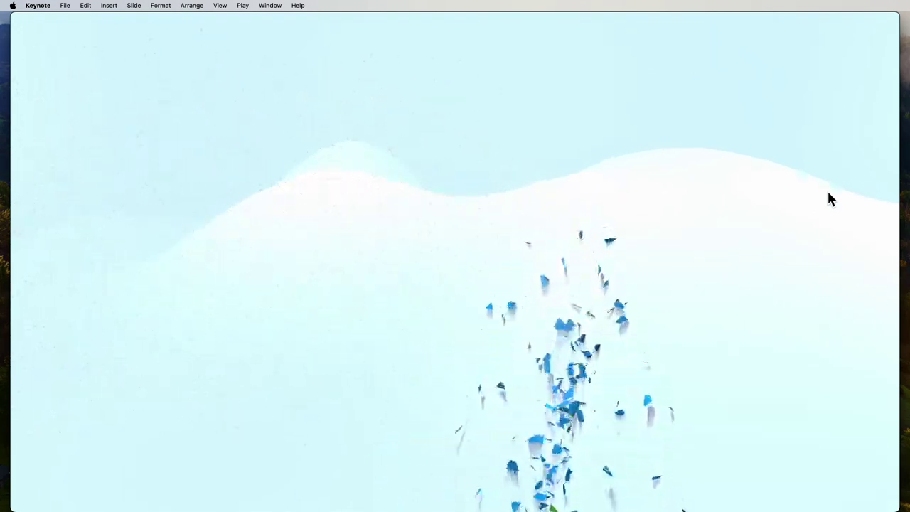
key("Escape")
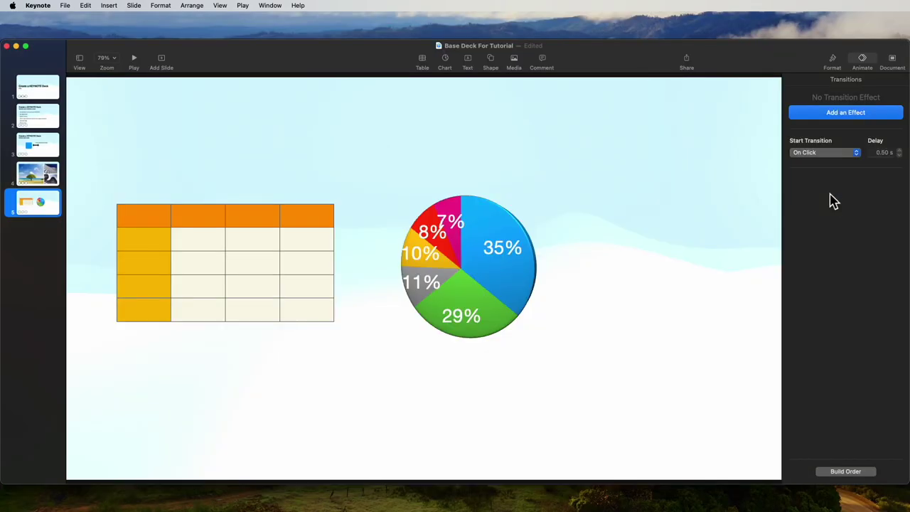